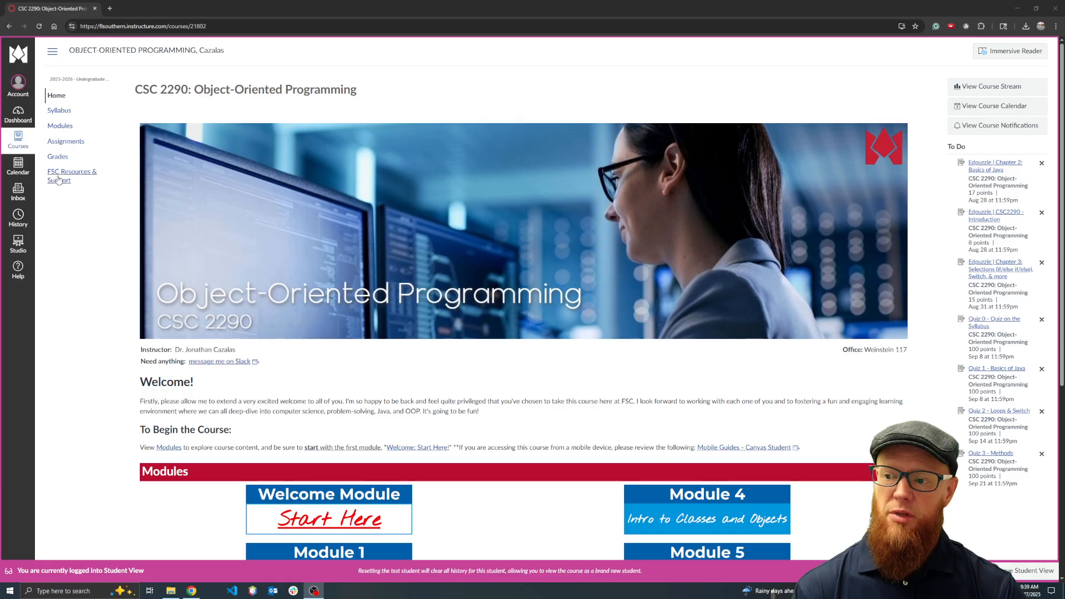
Open the course's instructions for installing the Java SE Development Kit and Apache NetBeans, and follow the Windows link to the Oracle JDK Downloads page
{"action": "left_click", "coordinate": [62, 127]}
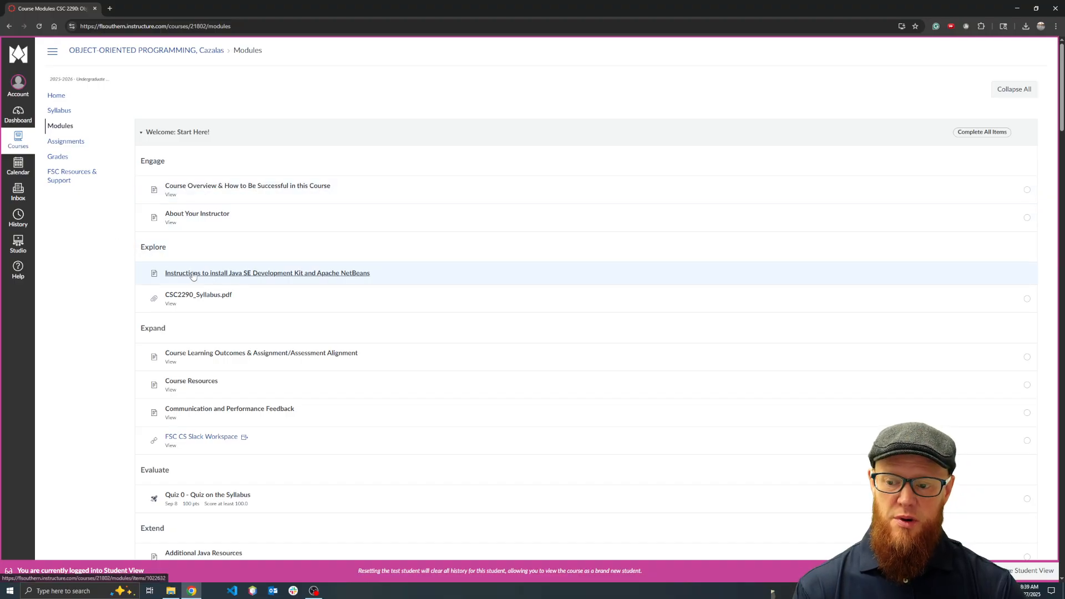
{"action": "left_click", "coordinate": [250, 273]}
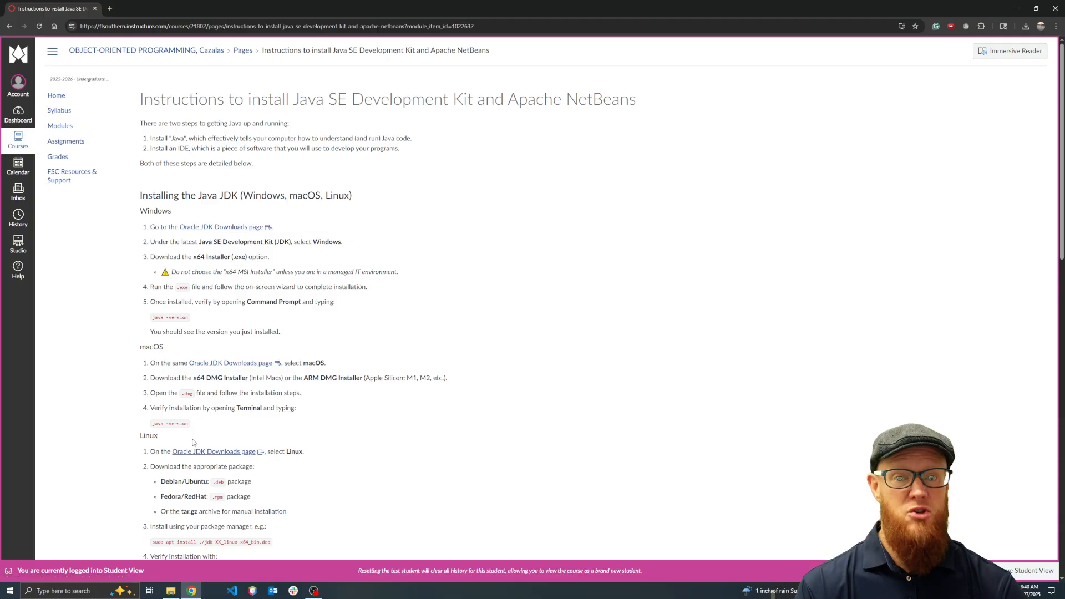
{"action": "left_click", "coordinate": [208, 228]}
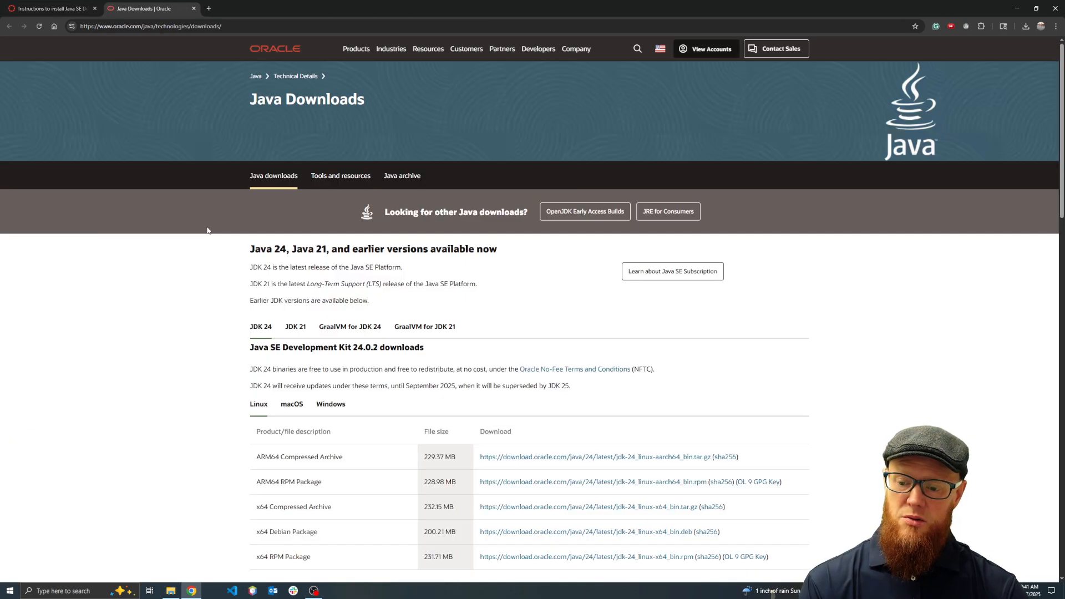
Download the Windows x64 Installer (jdk-24_windows-x64_bin.exe) for Java SE Development Kit 24.0.2
{"action": "left_click_drag", "start_coordinate": [255, 249], "coordinate": [483, 249]}
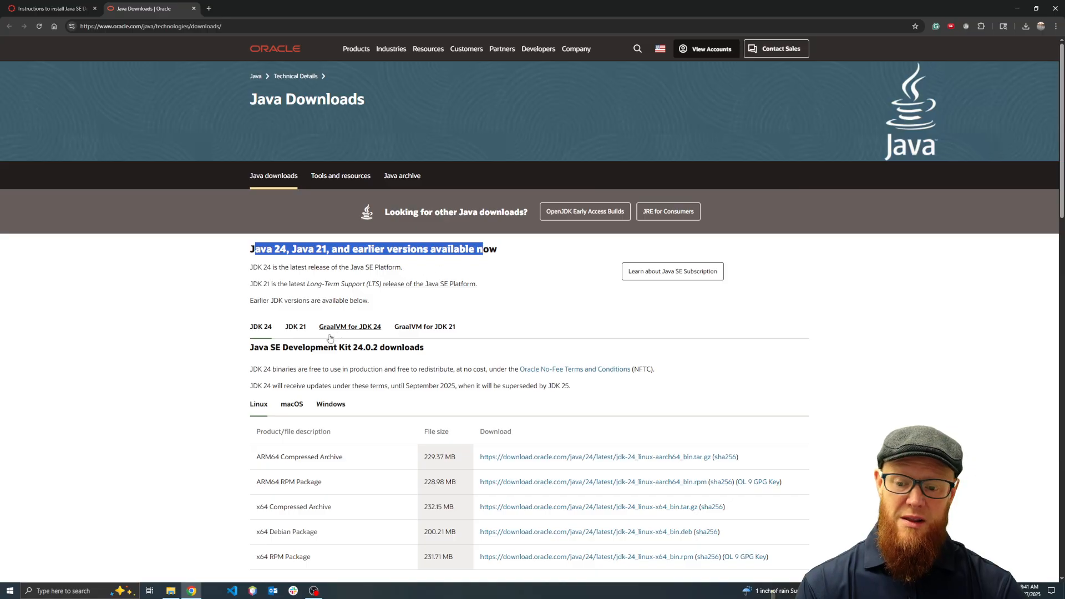
{"action": "left_click_drag", "start_coordinate": [253, 267], "coordinate": [397, 269]}
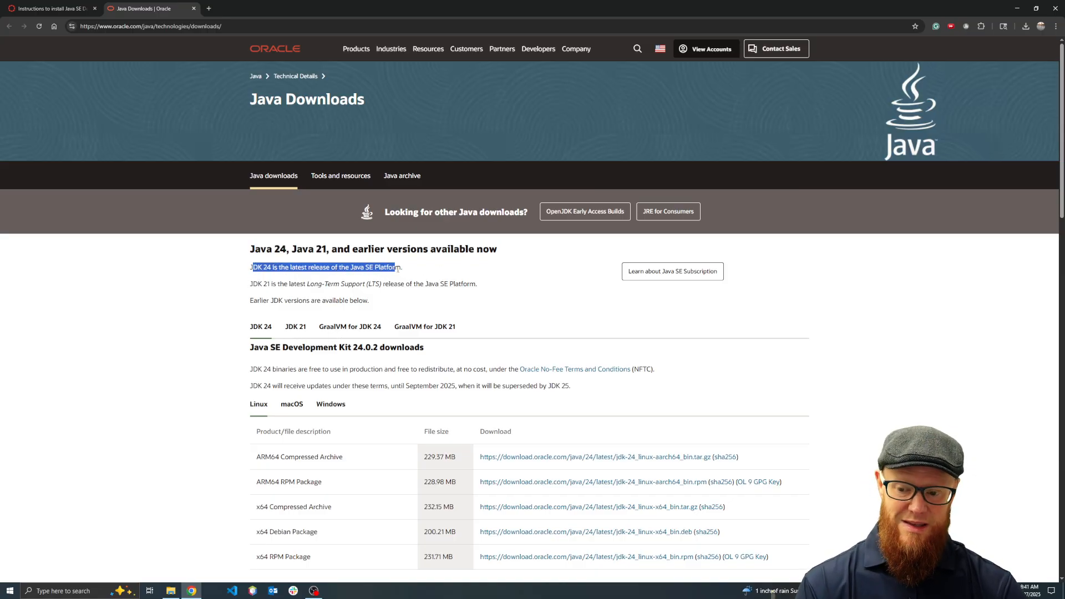
{"action": "scroll", "coordinate": [351, 321], "scroll_direction": "down", "scroll_amount": 2}
{"action": "scroll", "coordinate": [254, 266], "scroll_direction": "down", "scroll_amount": 2}
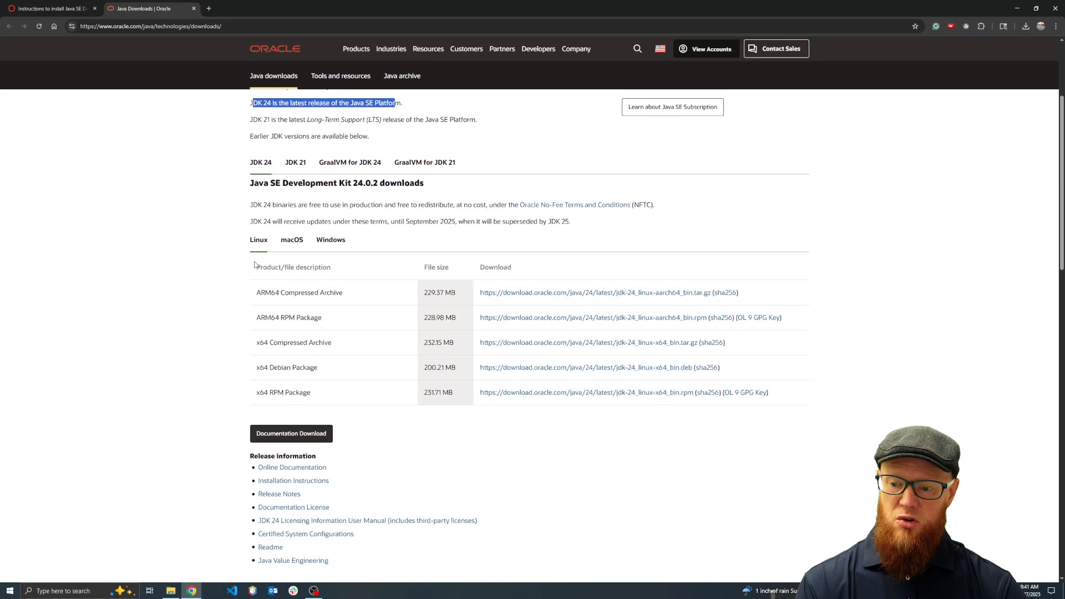
{"action": "left_click_drag", "start_coordinate": [254, 182], "coordinate": [380, 182]}
{"action": "left_click", "coordinate": [331, 240]}
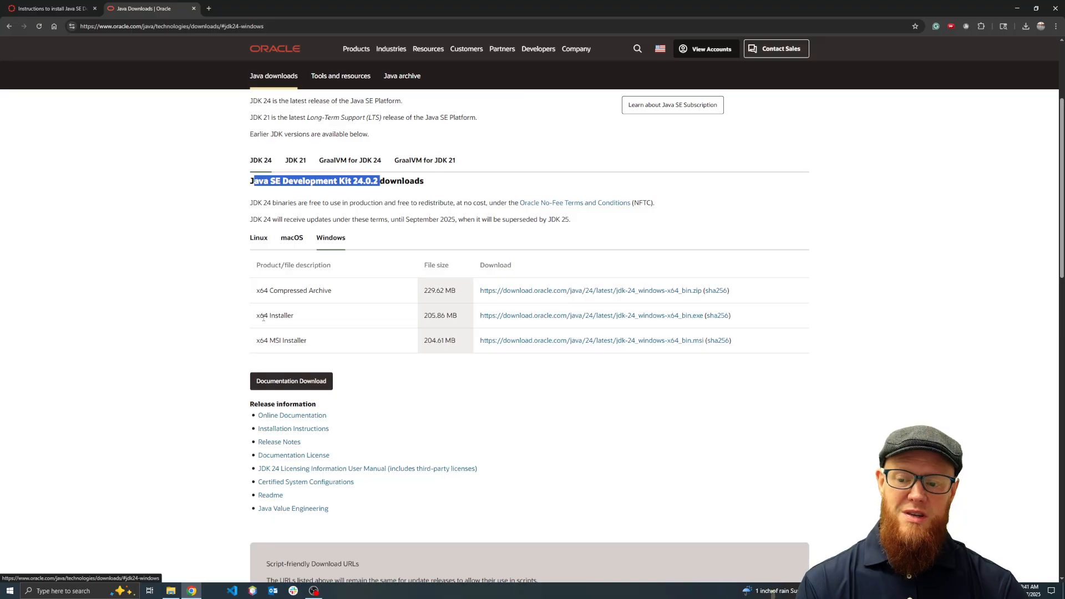
{"action": "left_click_drag", "start_coordinate": [260, 316], "coordinate": [292, 317]}
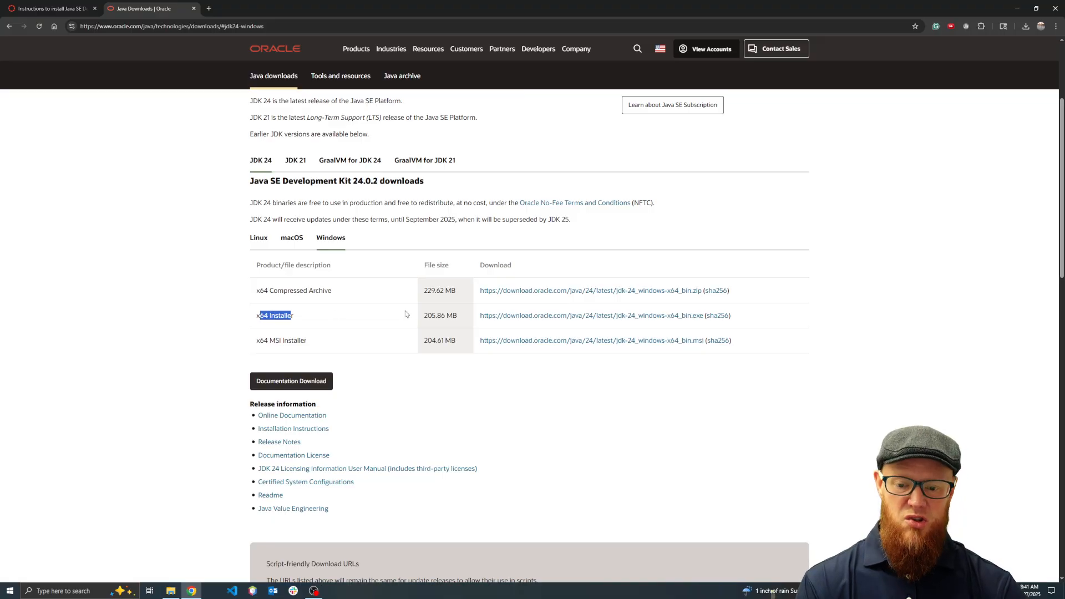
{"action": "left_click", "coordinate": [519, 316]}
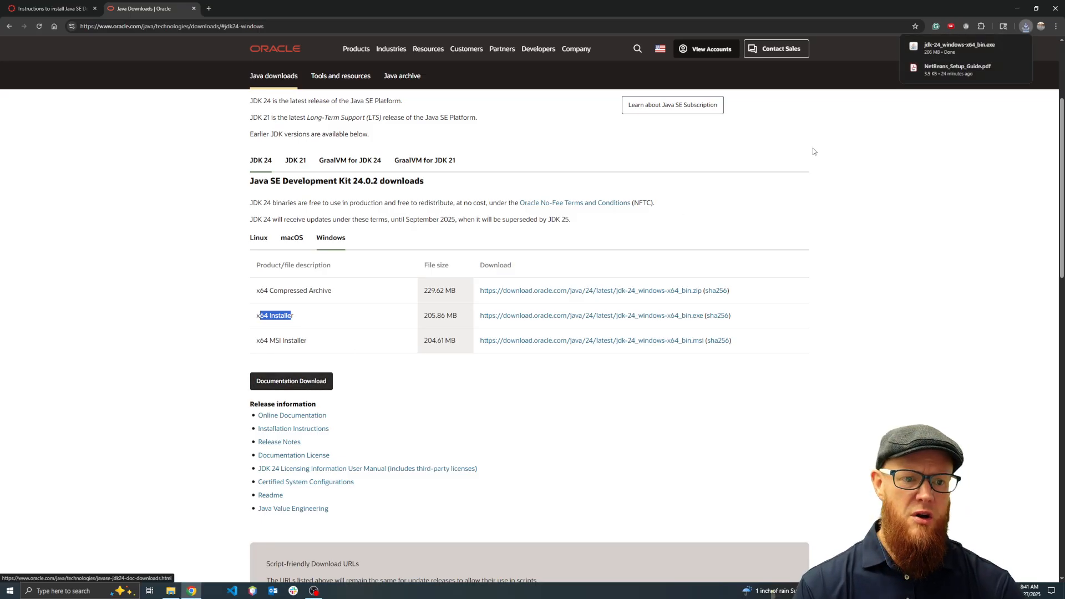
Run the downloaded JDK installer, accept the default wizard settings, and close the wizard once installation completes
{"action": "left_click", "coordinate": [941, 45]}
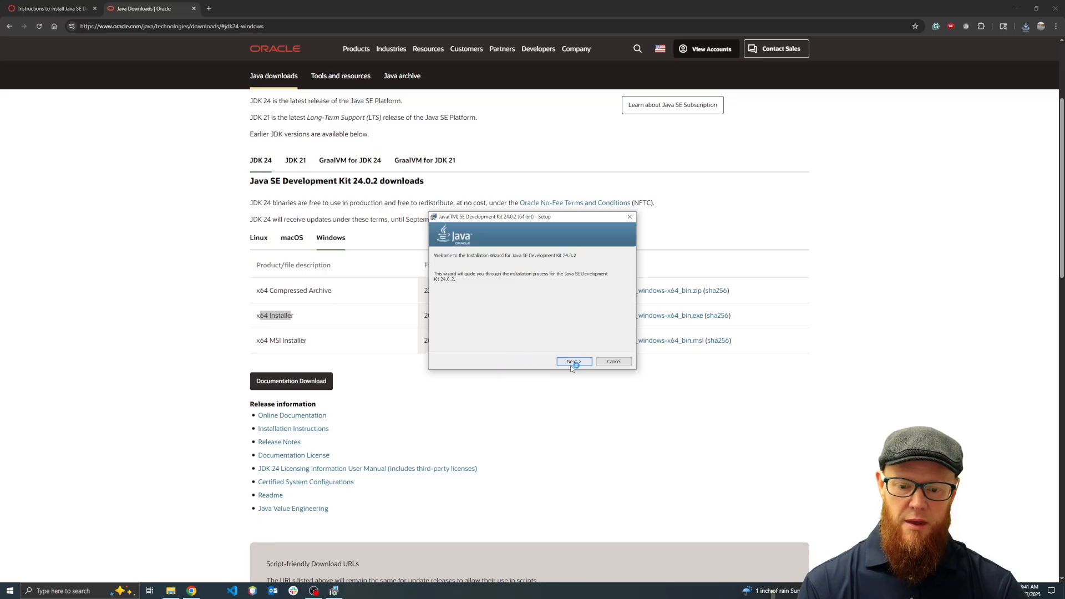
{"action": "left_click", "coordinate": [571, 365]}
{"action": "left_click", "coordinate": [570, 364]}
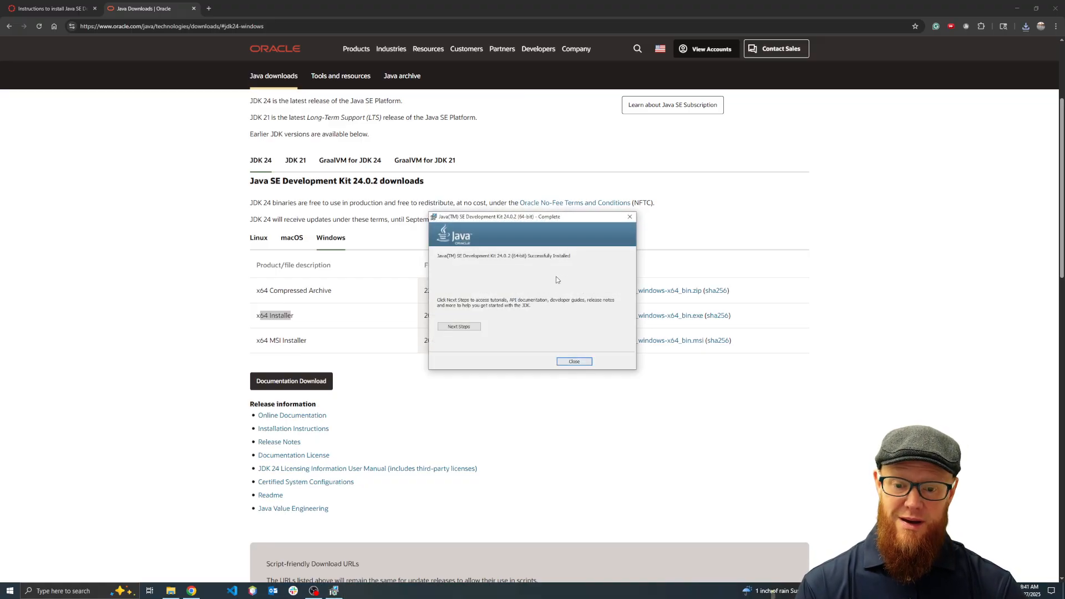
{"action": "left_click", "coordinate": [574, 363]}
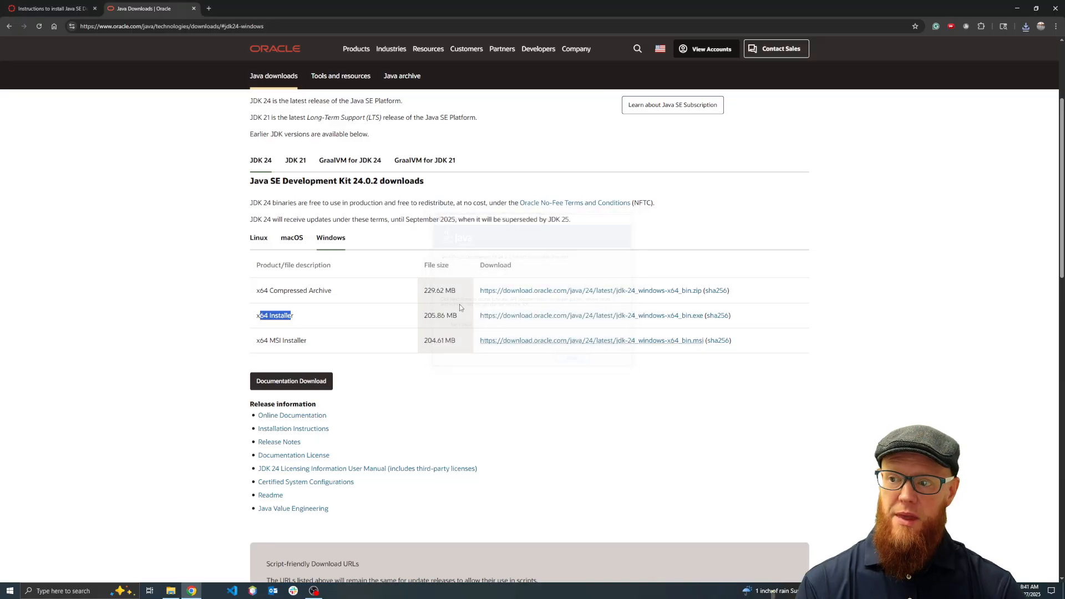
Following the course instructions, verify the Java installation by running java -version in Command Prompt, and close the prompt
{"action": "left_click", "coordinate": [68, 8]}
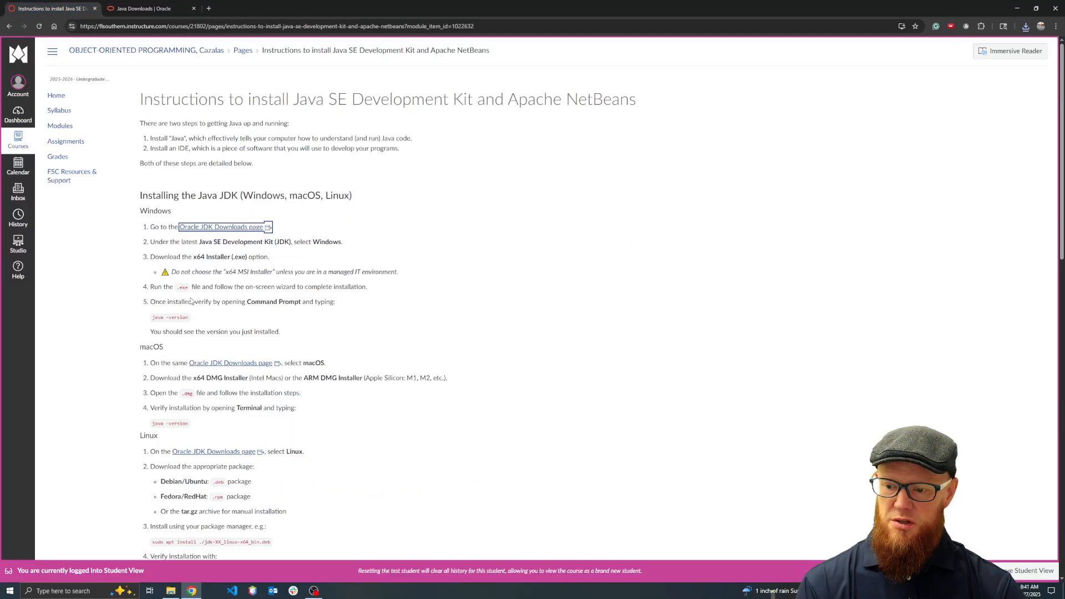
{"action": "left_click_drag", "start_coordinate": [162, 302], "coordinate": [337, 303]}
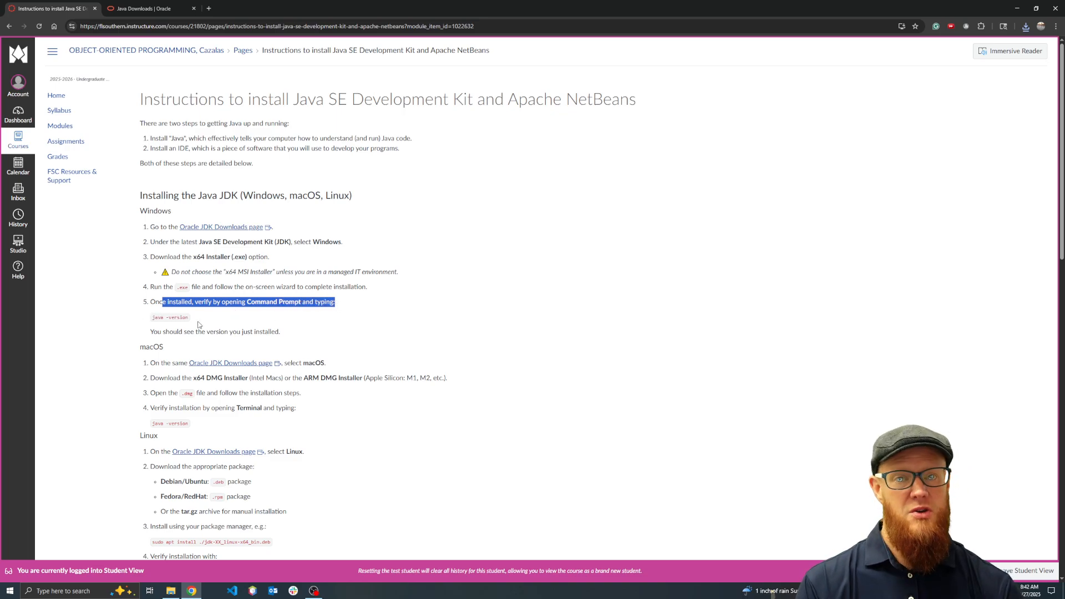
{"action": "key", "text": "super"}
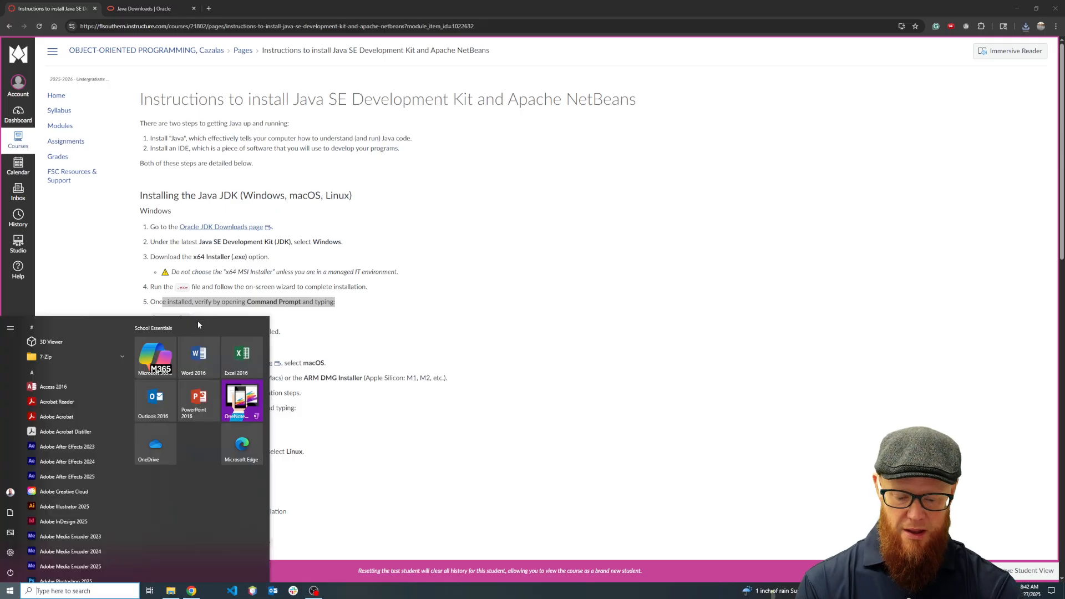
{"action": "type", "text": "cmd"}
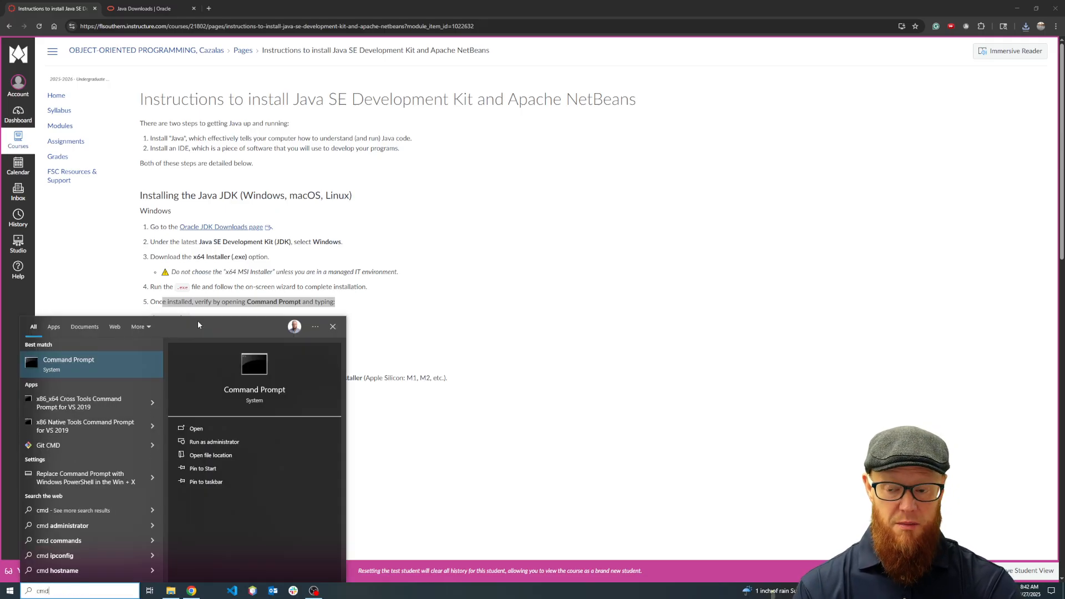
{"action": "key", "text": "Return"}
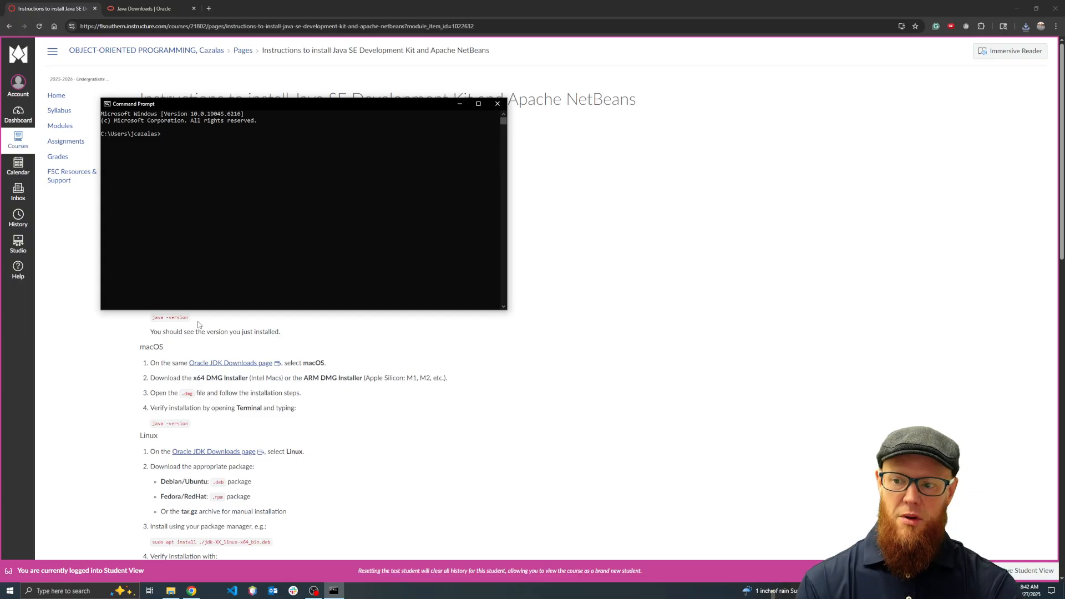
{"action": "type", "text": "java "}
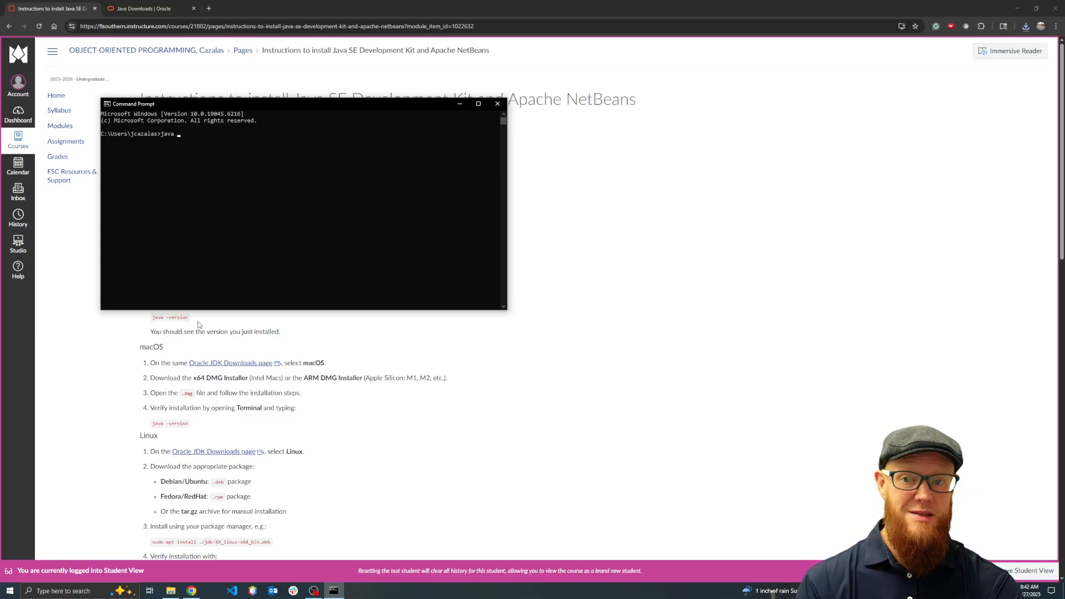
{"action": "type", "text": "-version"}
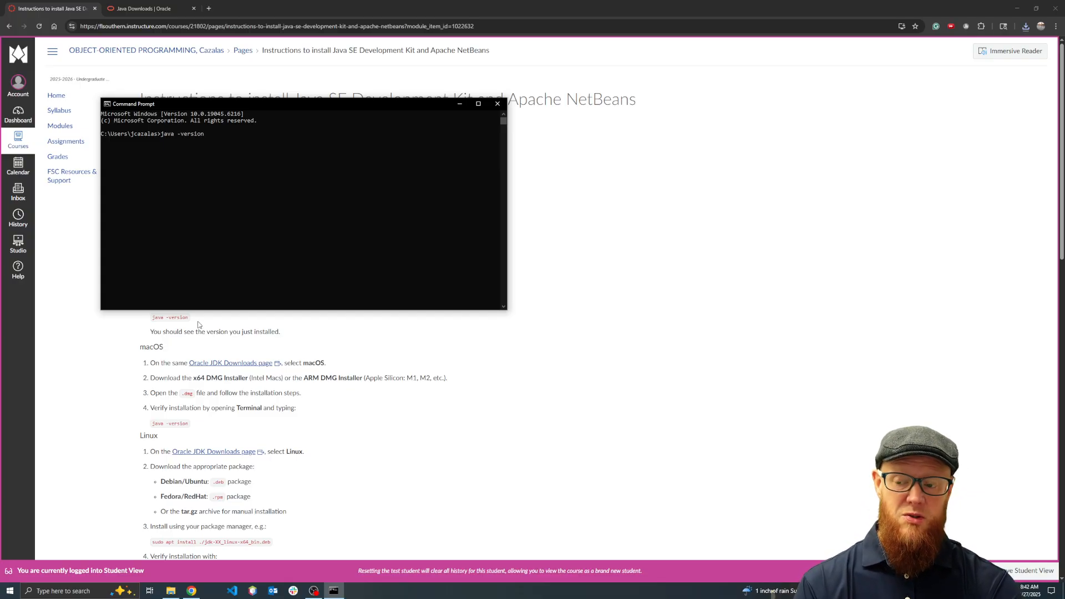
{"action": "key", "text": "Return"}
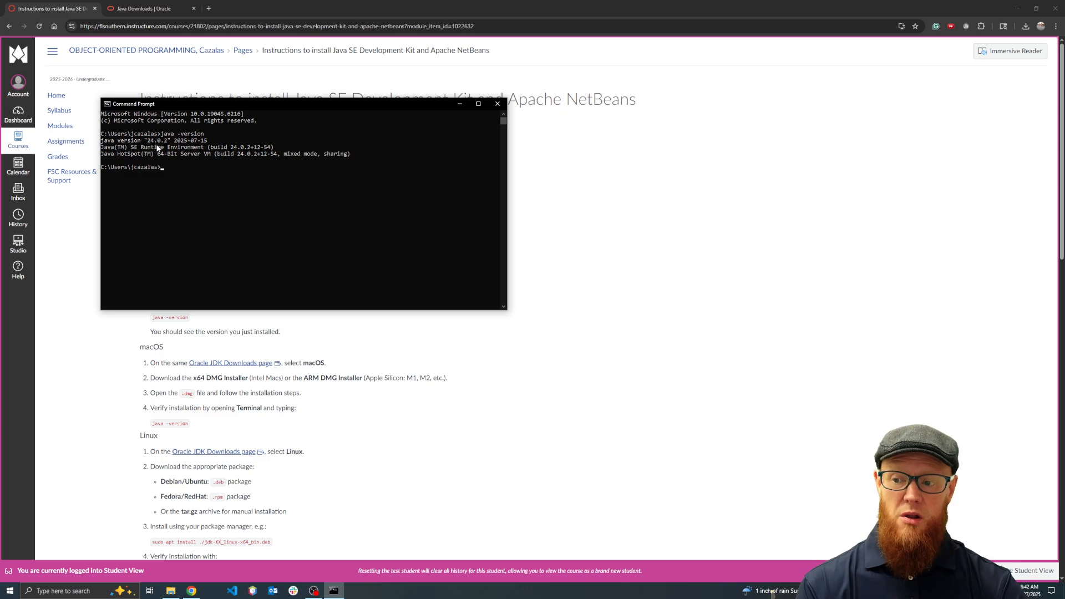
{"action": "left_click", "coordinate": [498, 102]}
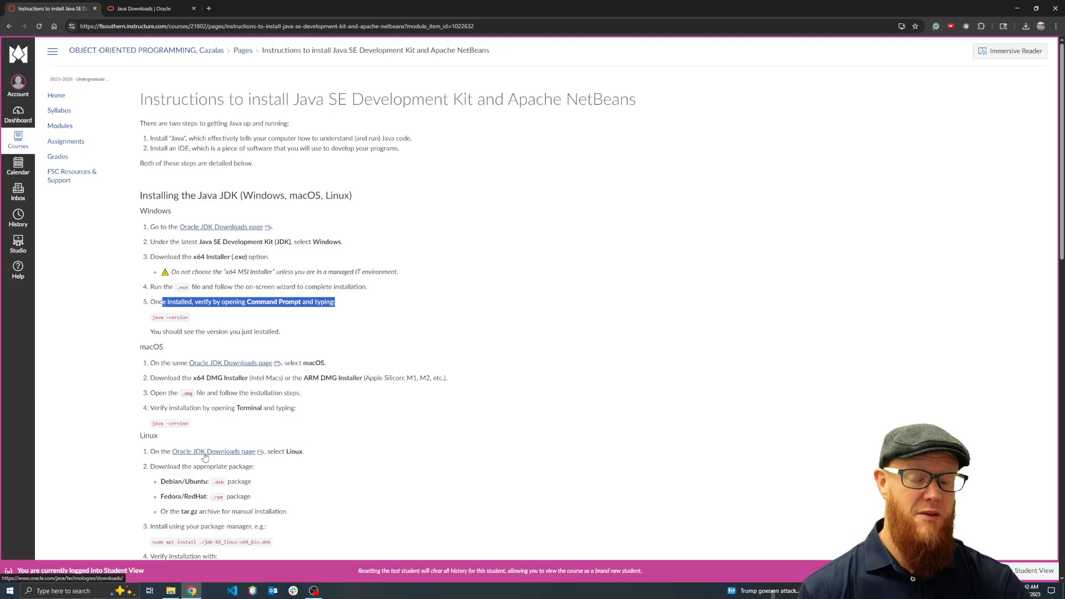
Examine the NetBeans Setup Guide on the instructions page and the web address of the Oracle Java Downloads page
{"action": "scroll", "coordinate": [205, 456], "scroll_direction": "down", "scroll_amount": 5}
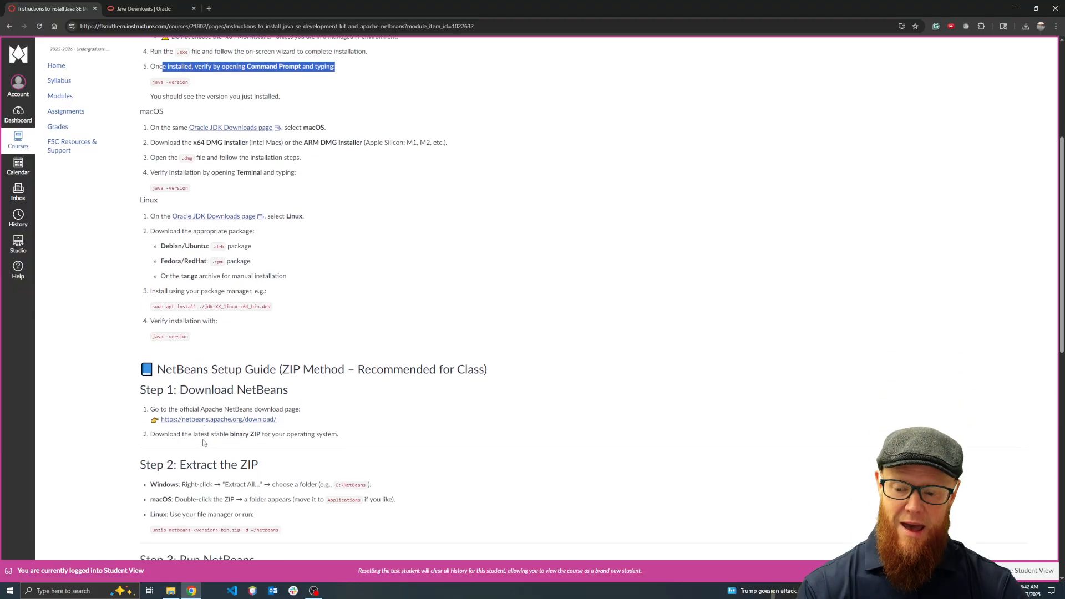
{"action": "scroll", "coordinate": [203, 442], "scroll_direction": "down", "scroll_amount": 1}
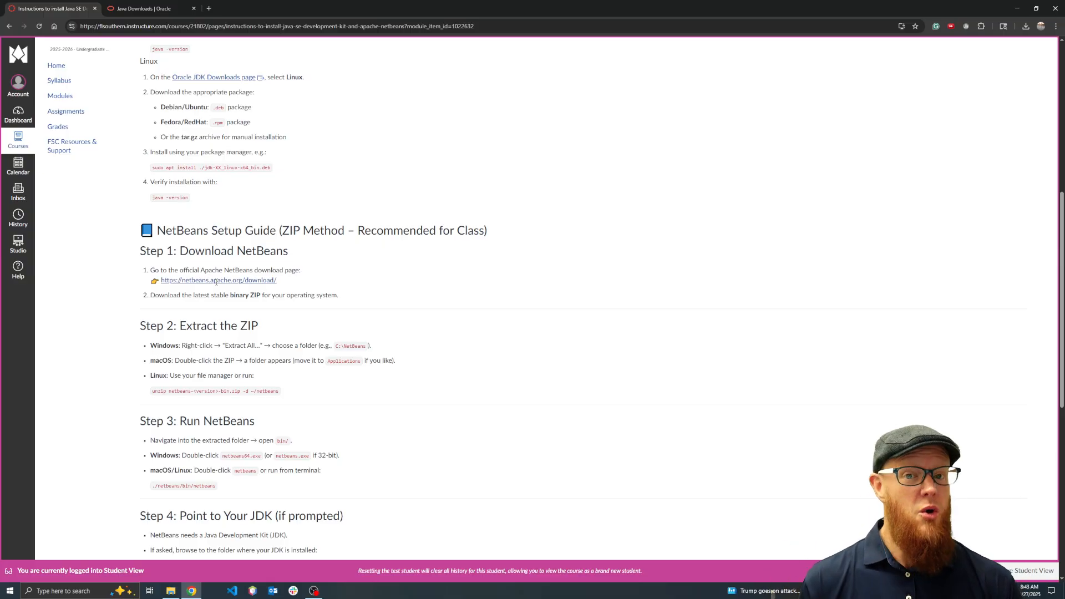
{"action": "left_click", "coordinate": [143, 8]}
{"action": "left_click", "coordinate": [112, 28]}
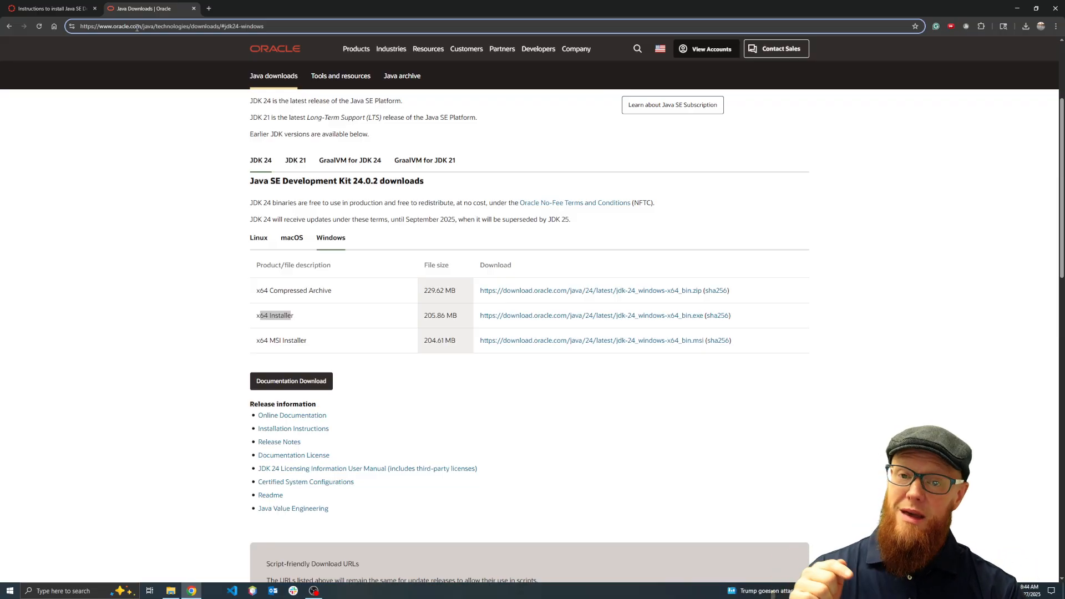
{"action": "left_click", "coordinate": [62, 8]}
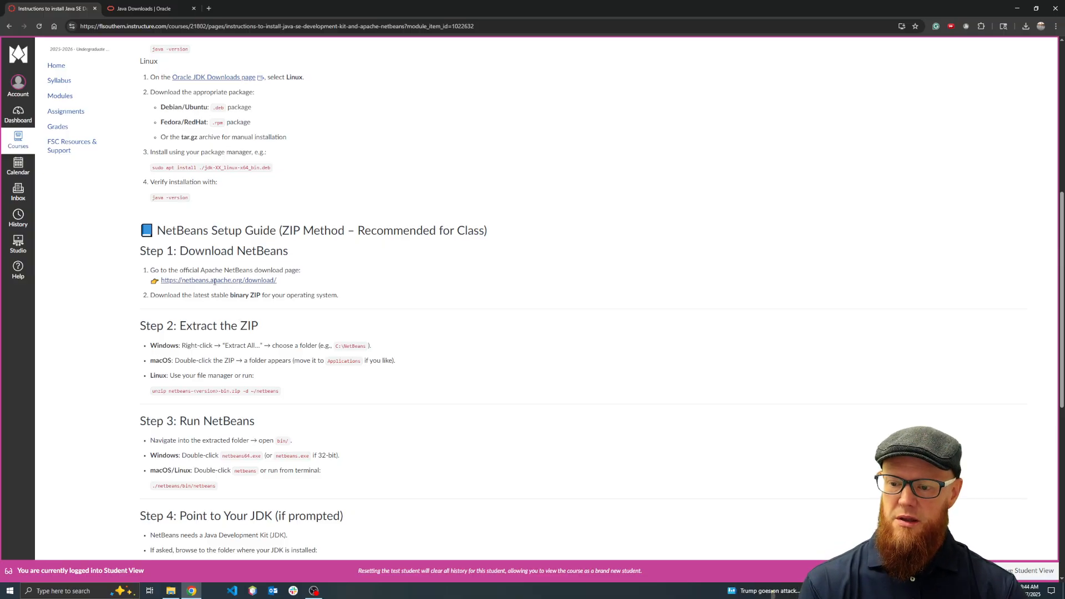
{"action": "left_click_drag", "start_coordinate": [161, 281], "coordinate": [281, 284]}
{"action": "key", "text": "ctrl+c"}
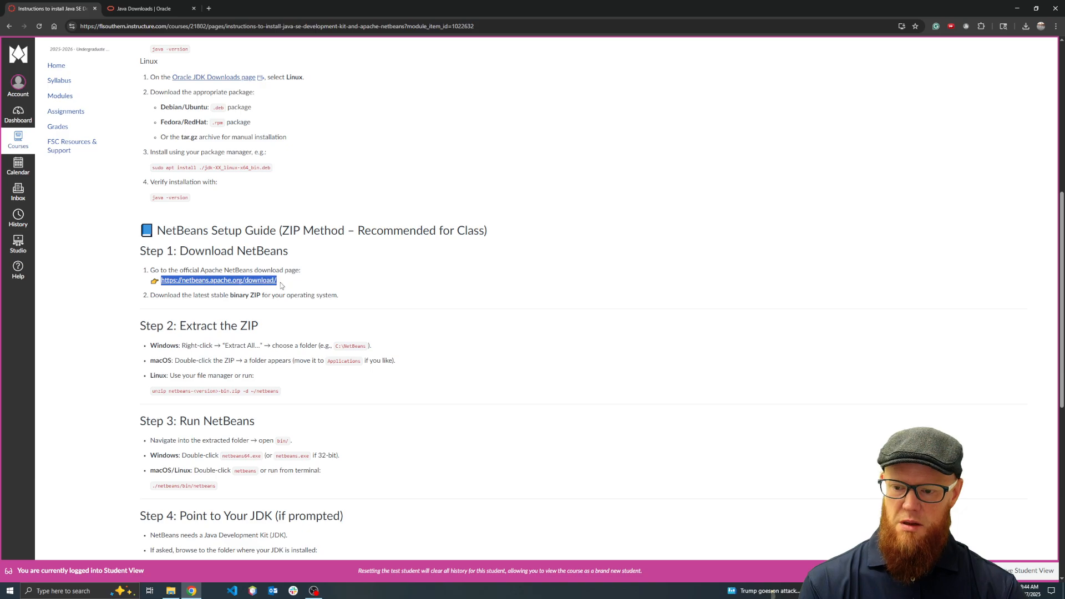
{"action": "left_click", "coordinate": [212, 8]}
{"action": "key", "text": "ctrl+v"}
{"action": "key", "text": "Return"}
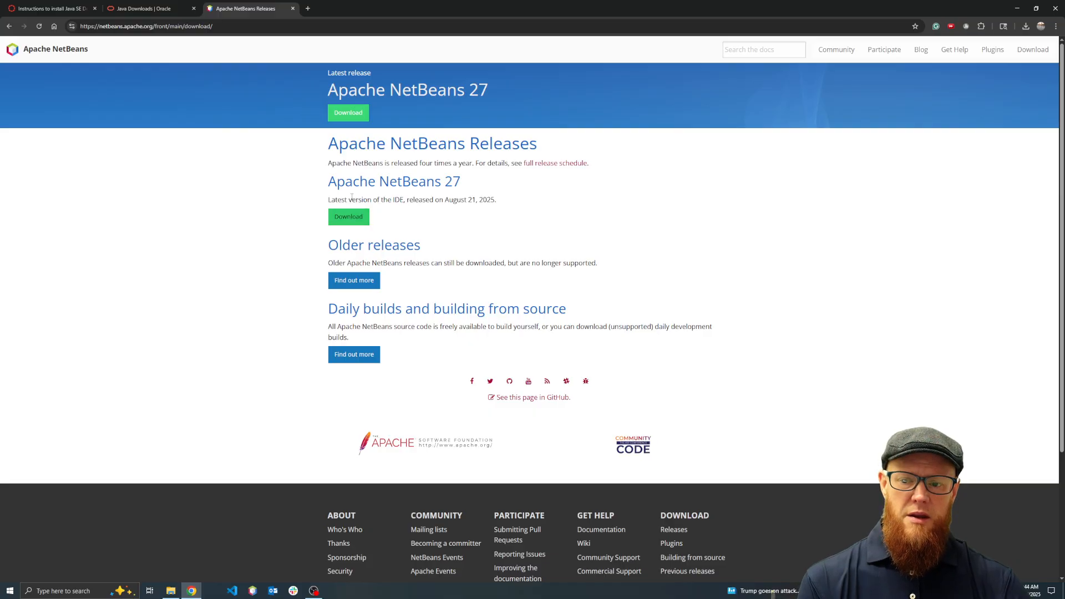
{"action": "left_click_drag", "start_coordinate": [465, 187], "coordinate": [326, 189]}
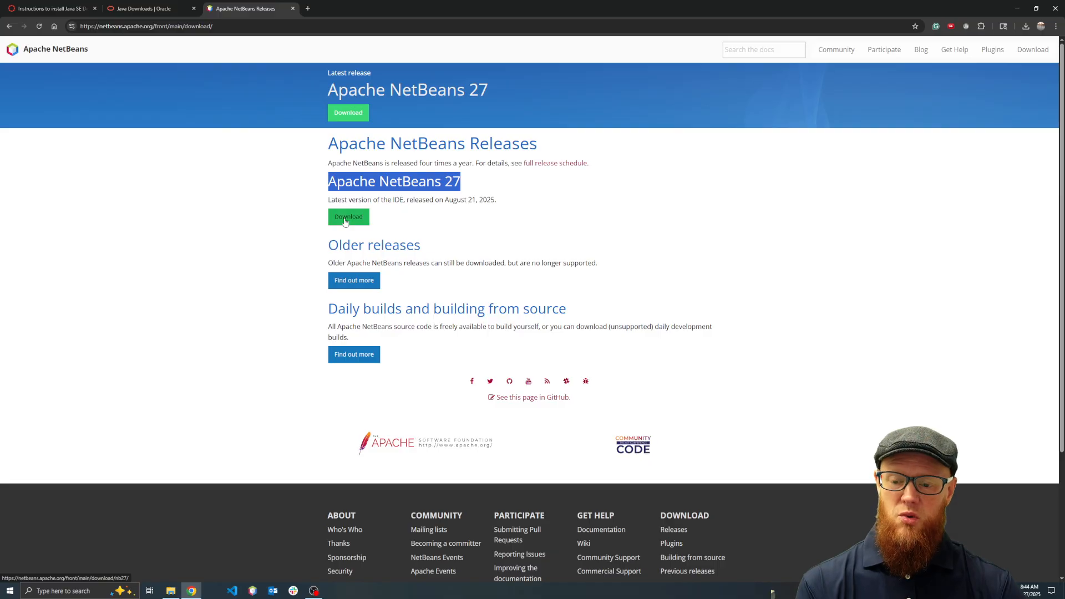
{"action": "left_click", "coordinate": [345, 221]}
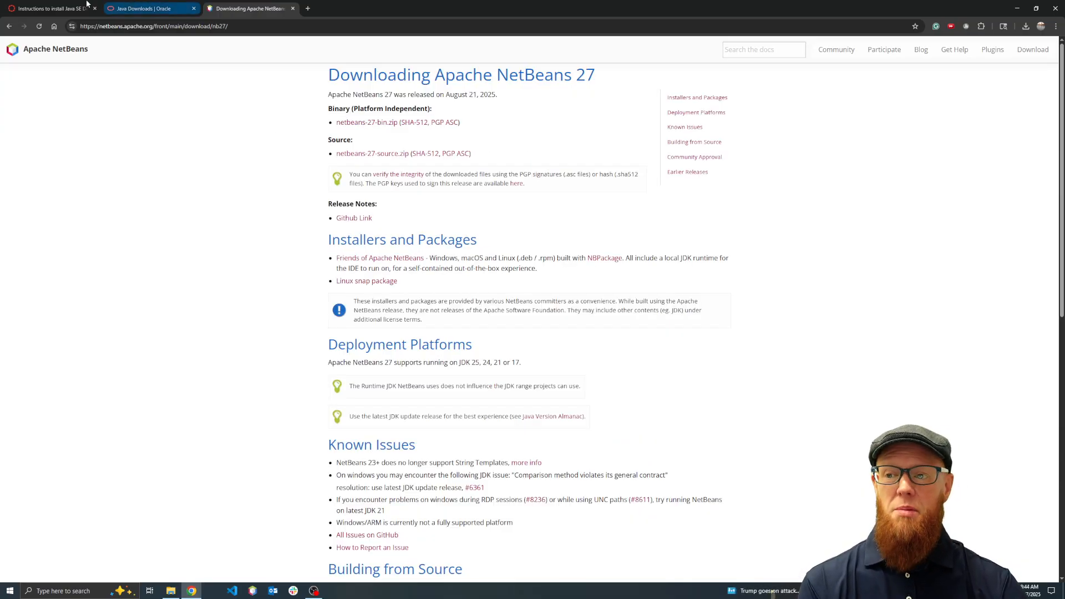
Close the Oracle Java Downloads page and check the setup guide for which NetBeans package to download
{"action": "left_click", "coordinate": [55, 9]}
{"action": "left_click", "coordinate": [194, 8]}
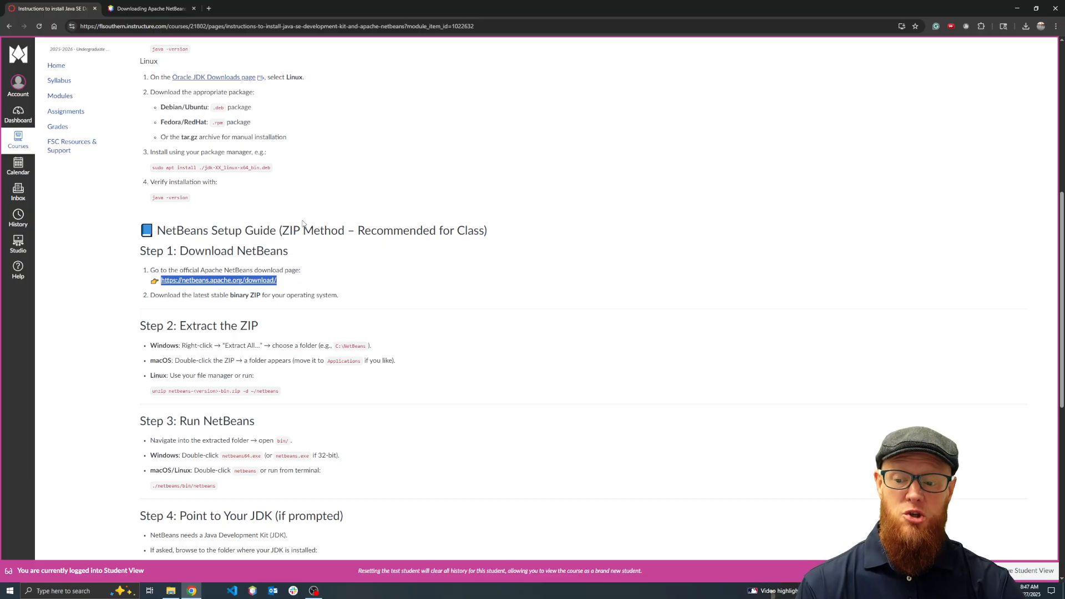
{"action": "left_click", "coordinate": [129, 8]}
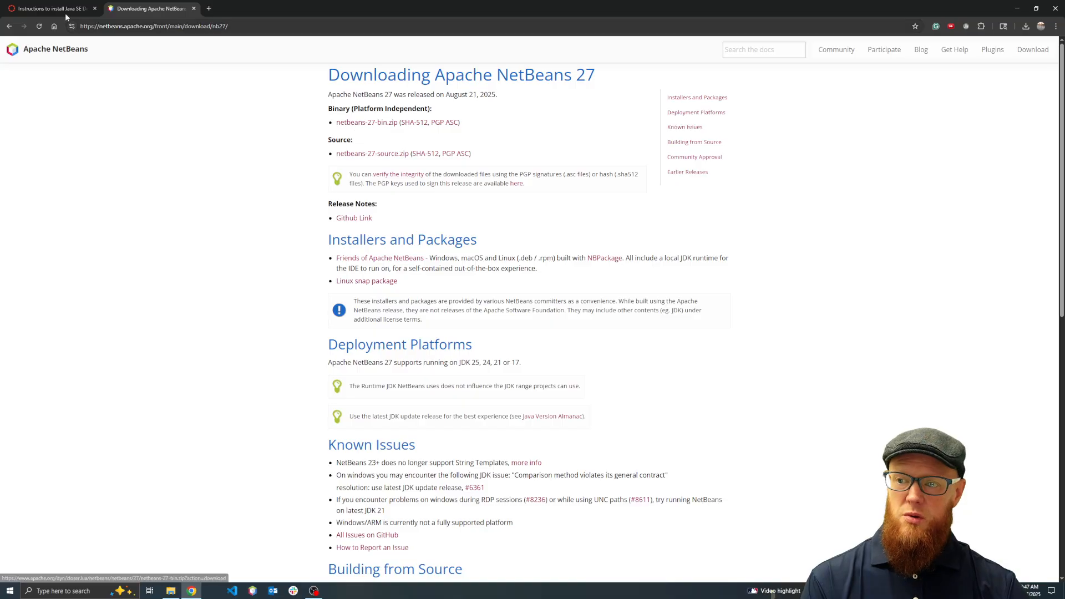
{"action": "left_click", "coordinate": [42, 10]}
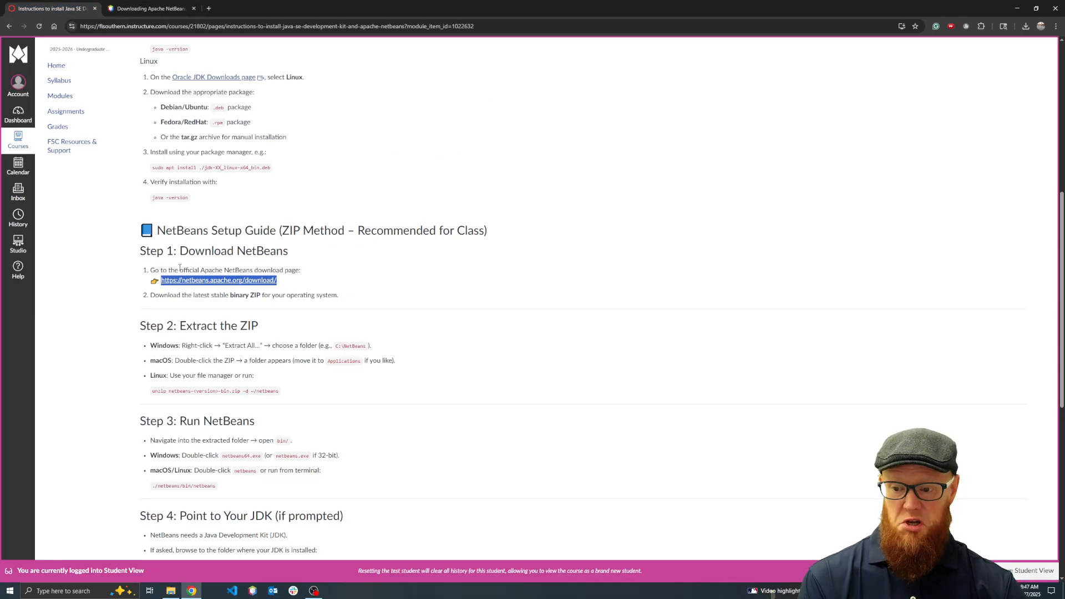
{"action": "left_click_drag", "start_coordinate": [200, 298], "coordinate": [295, 298]}
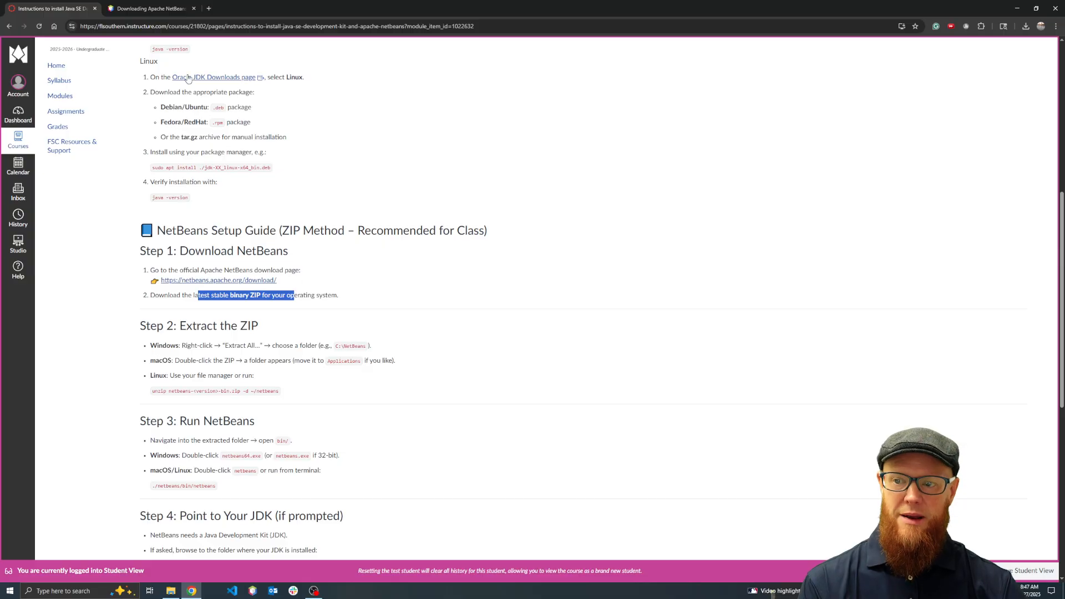
Download the platform-independent binary netbeans-27-bin.zip from the Apache NetBeans 27 page
{"action": "left_click", "coordinate": [149, 12]}
{"action": "left_click_drag", "start_coordinate": [336, 95], "coordinate": [481, 96]}
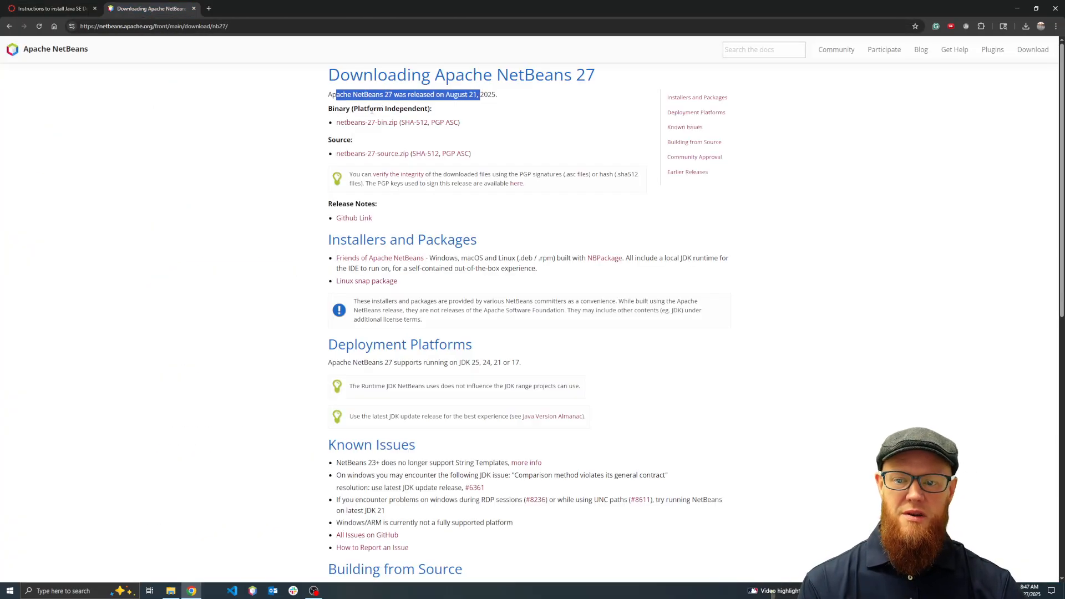
{"action": "left_click", "coordinate": [386, 124]}
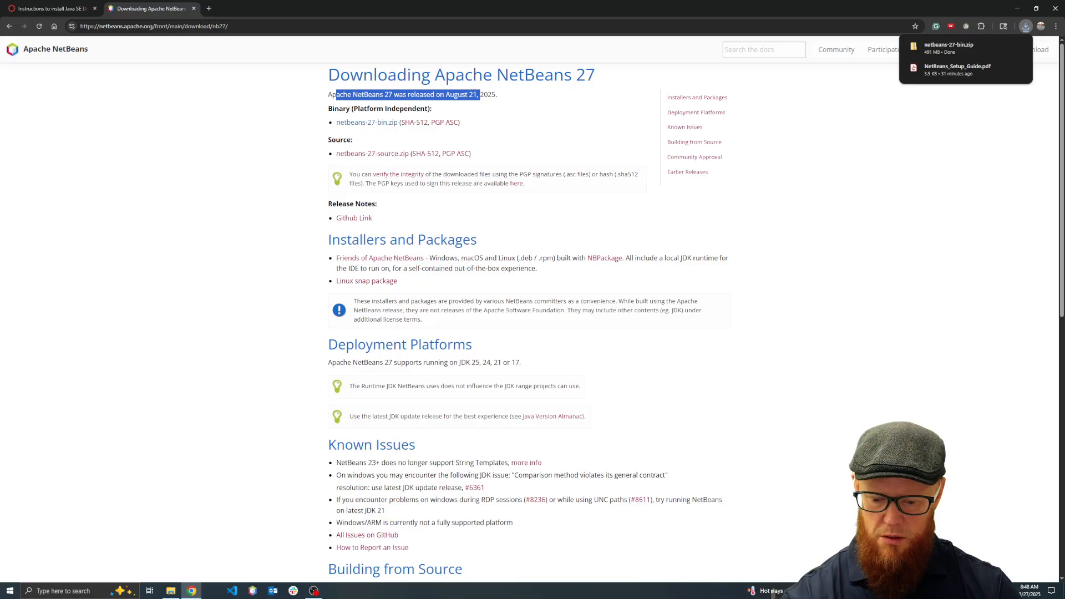
Open the downloaded netbeans-27-bin.zip in File Explorer and go up to its Downloads folder, selecting the JDK 24 installer
{"action": "key", "text": "super+e"}
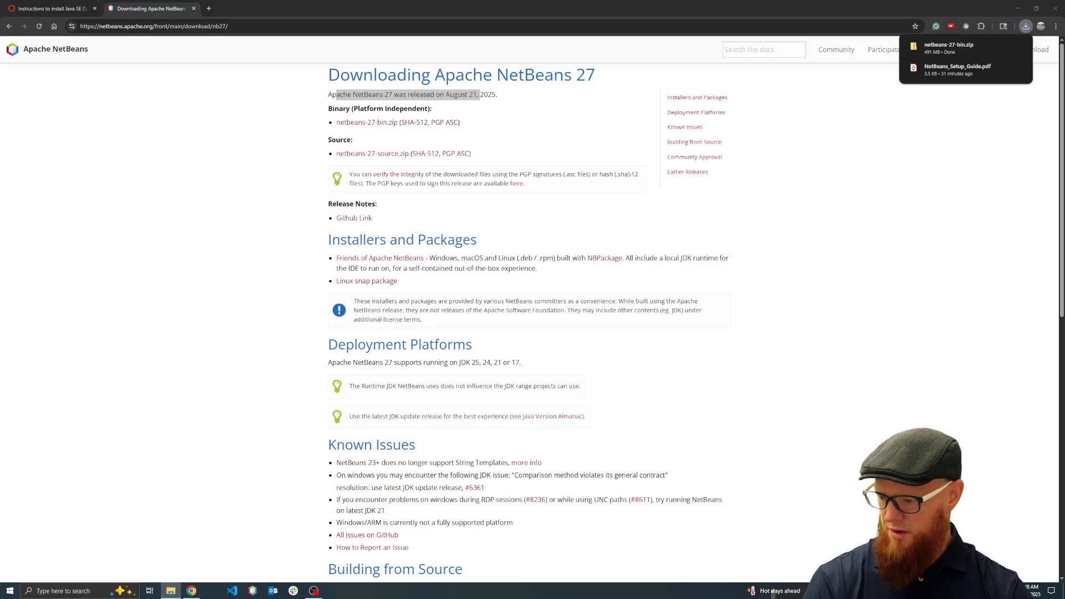
{"action": "left_click", "coordinate": [941, 45]}
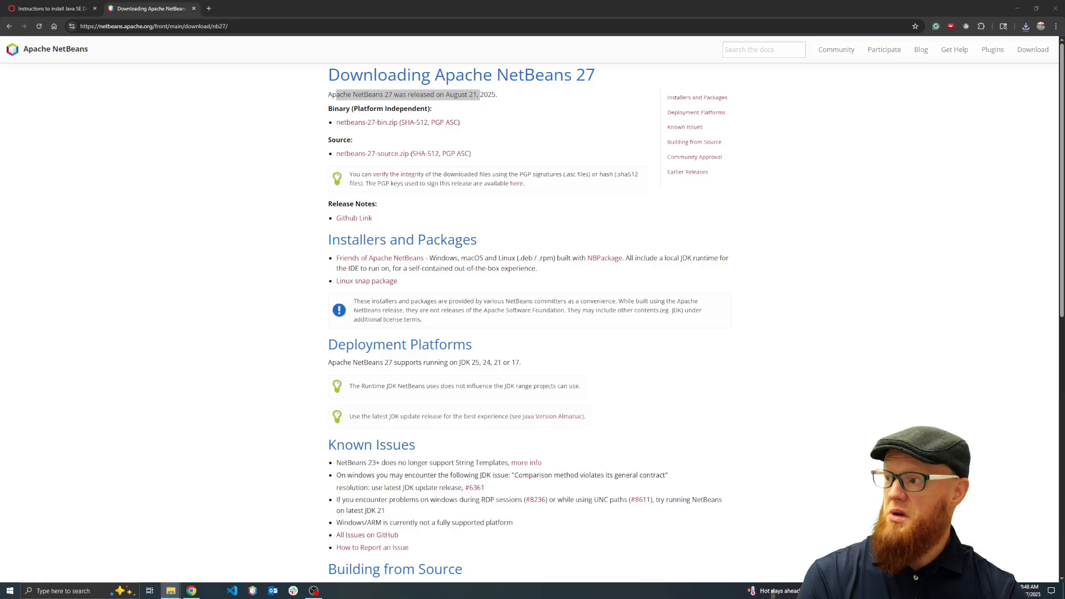
{"action": "left_click_drag", "start_coordinate": [0, 239], "coordinate": [585, 177]}
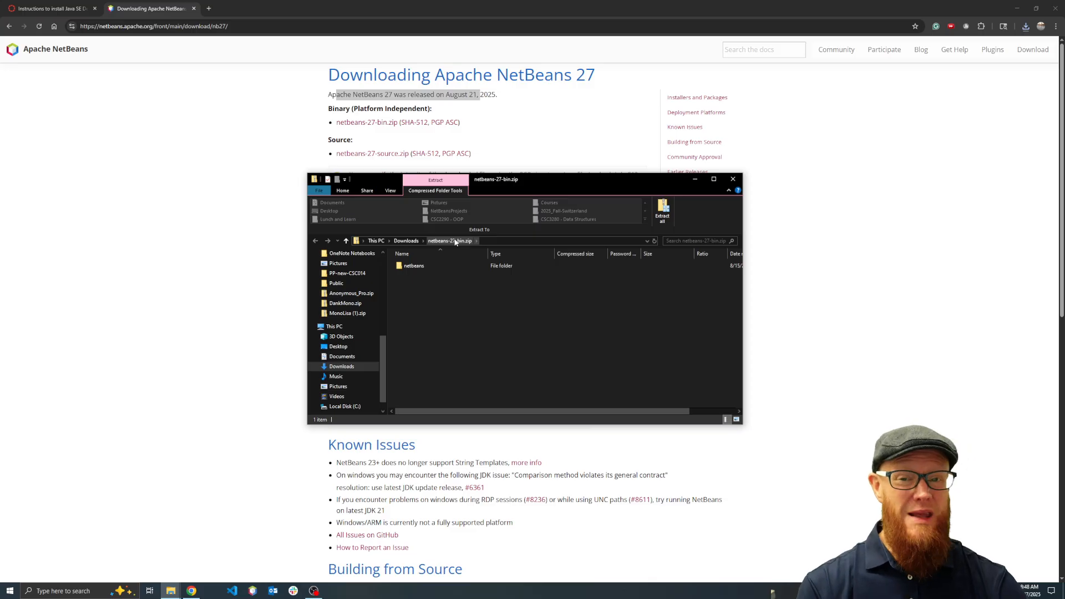
{"action": "left_click", "coordinate": [403, 243]}
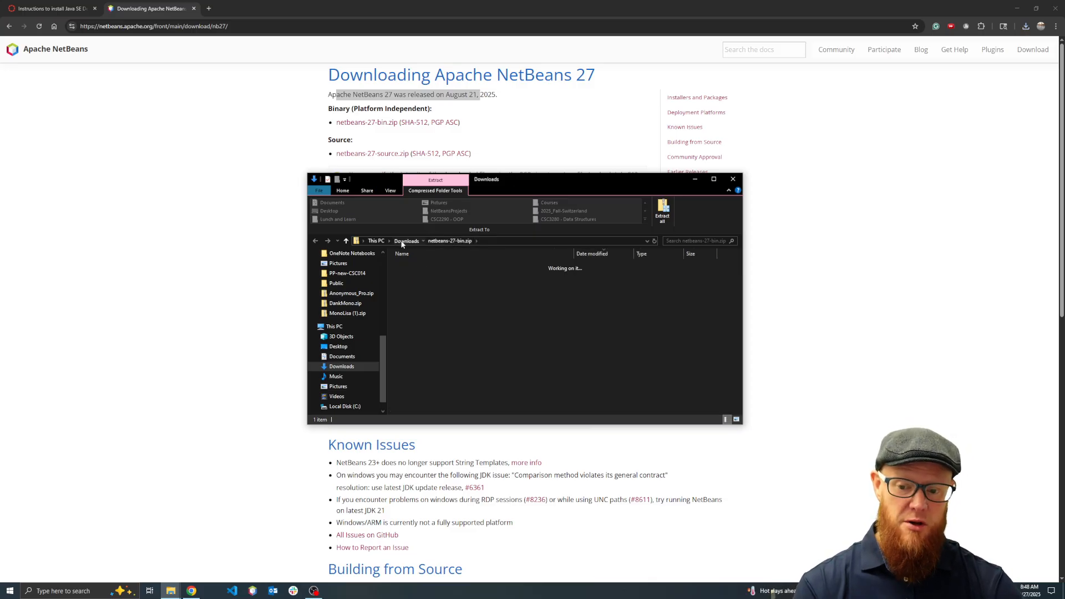
{"action": "left_click", "coordinate": [428, 288]}
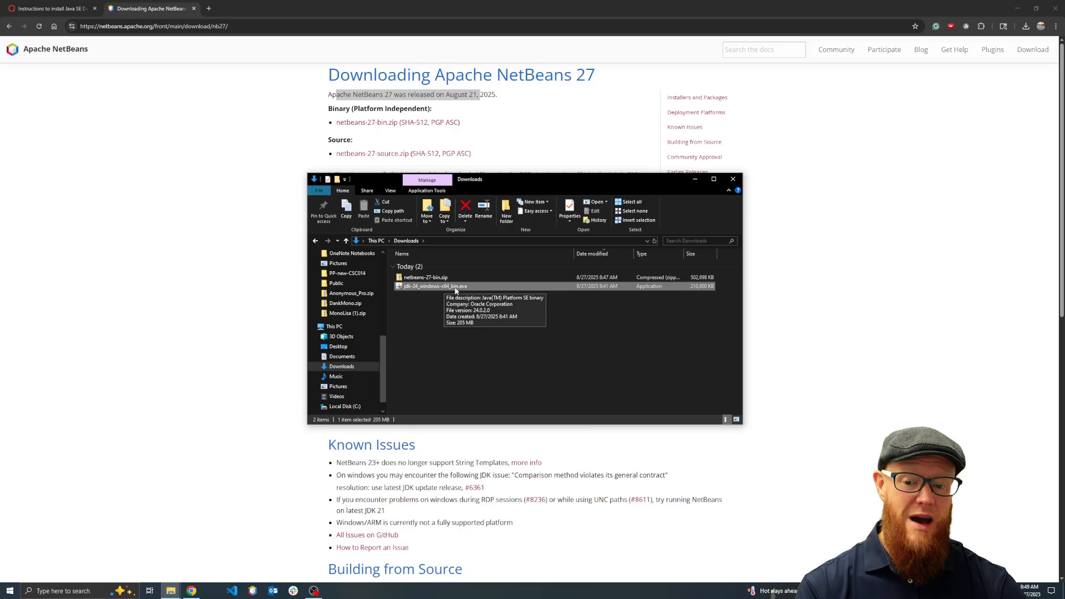
Make sure the folder options do not hide extensions for known file types, and apply the setting
{"action": "left_click", "coordinate": [391, 191]}
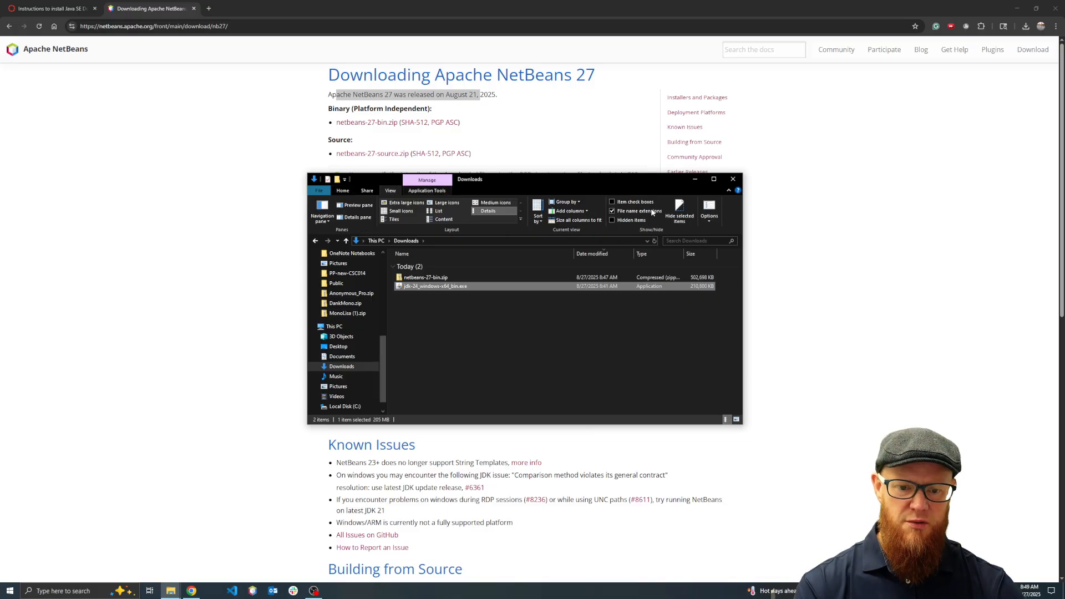
{"action": "left_click", "coordinate": [714, 223]}
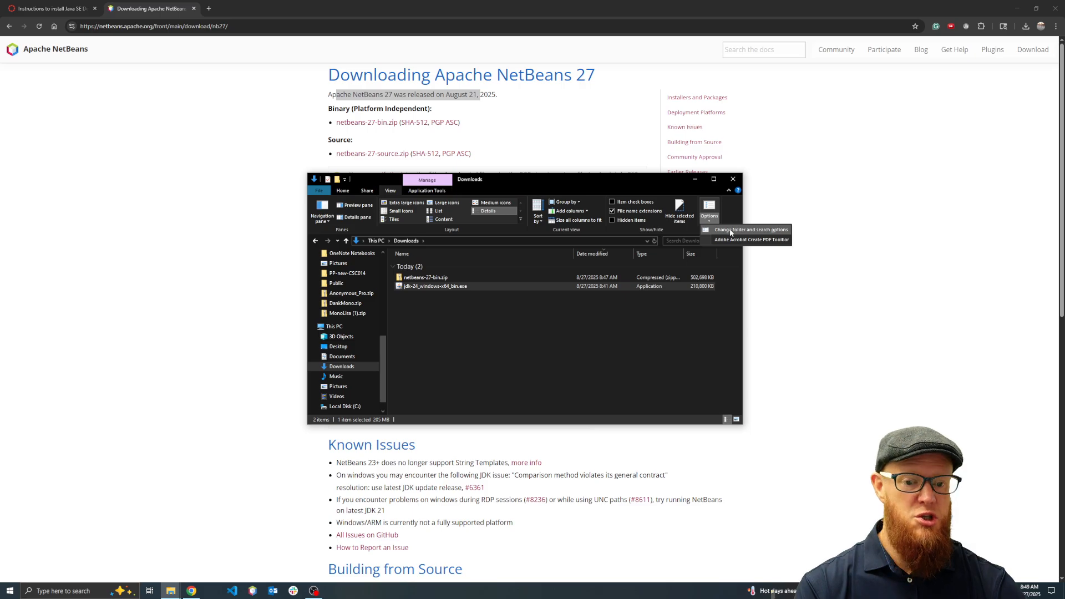
{"action": "left_click", "coordinate": [730, 232]}
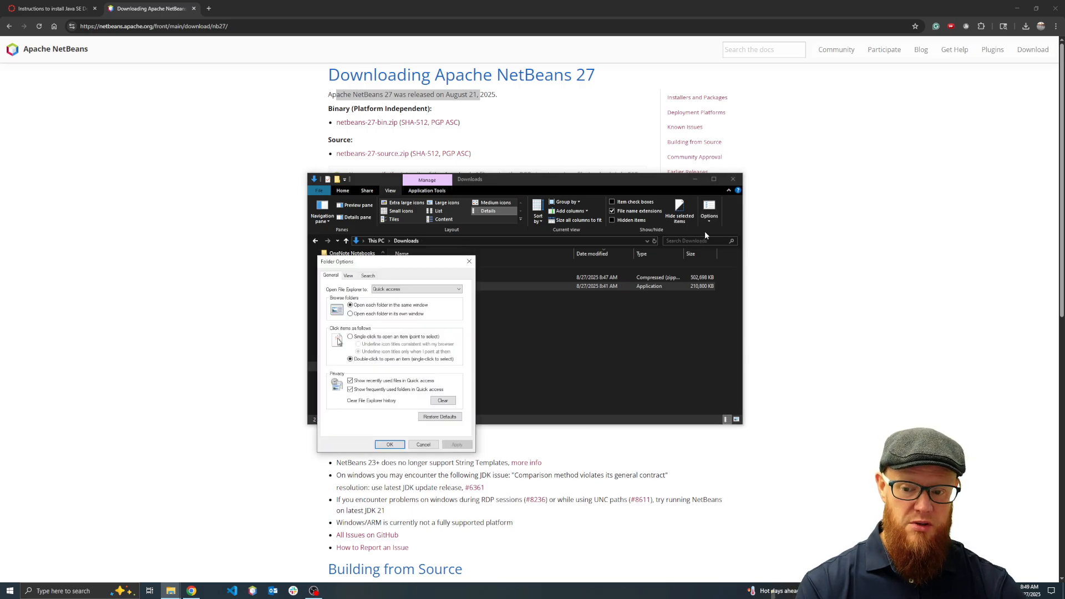
{"action": "left_click", "coordinate": [348, 277]}
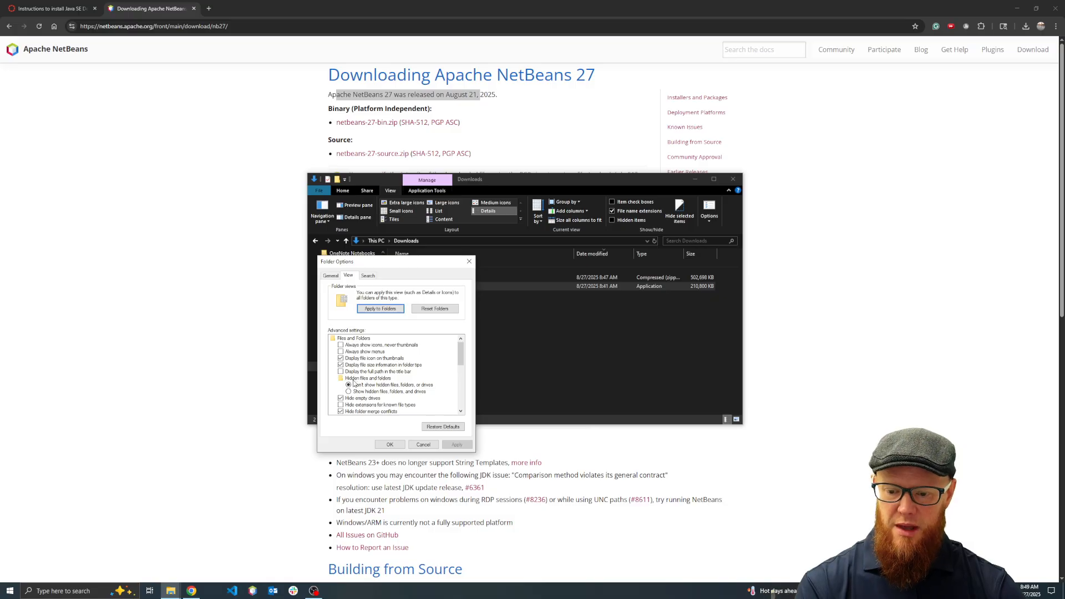
{"action": "left_click", "coordinate": [341, 405]}
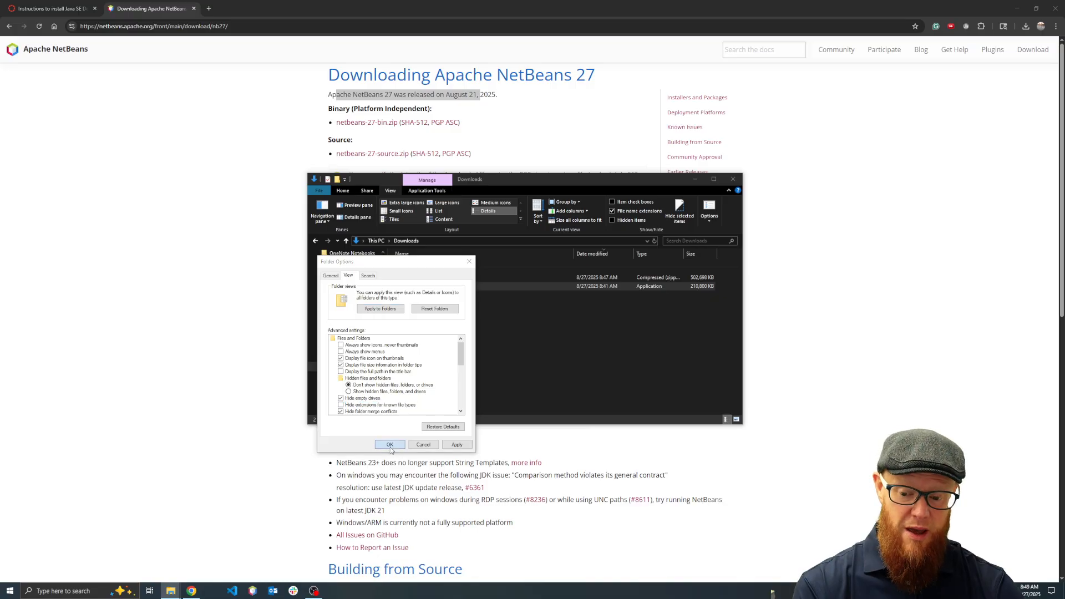
{"action": "left_click", "coordinate": [390, 446]}
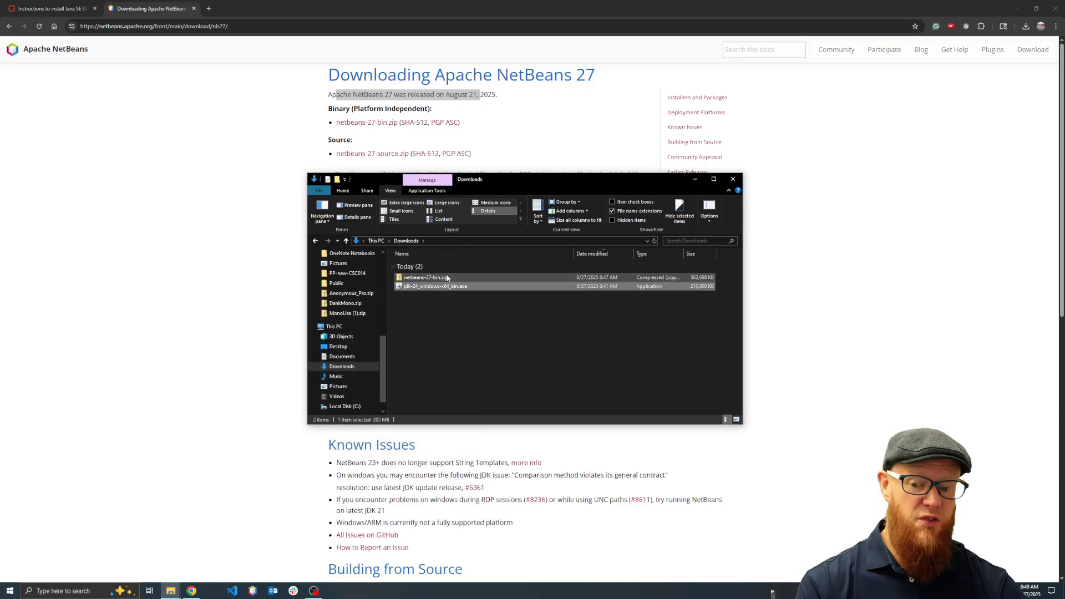
{"action": "left_click", "coordinate": [474, 314]}
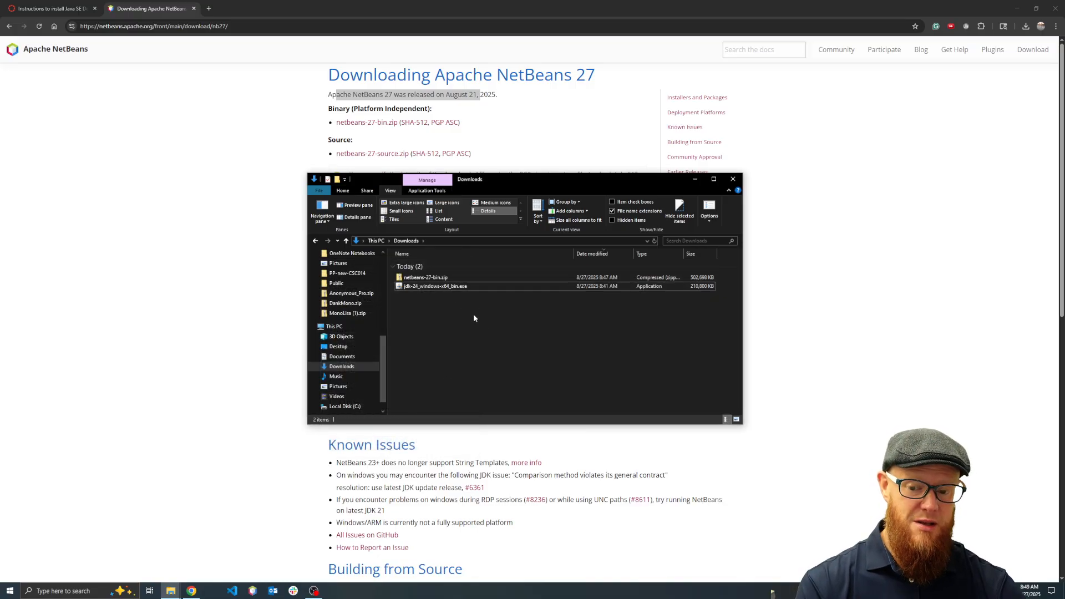
Examine the netbeans folder and its bin subfolder inside netbeans-27-bin.zip, and return to Downloads
{"action": "double_click", "coordinate": [437, 278]}
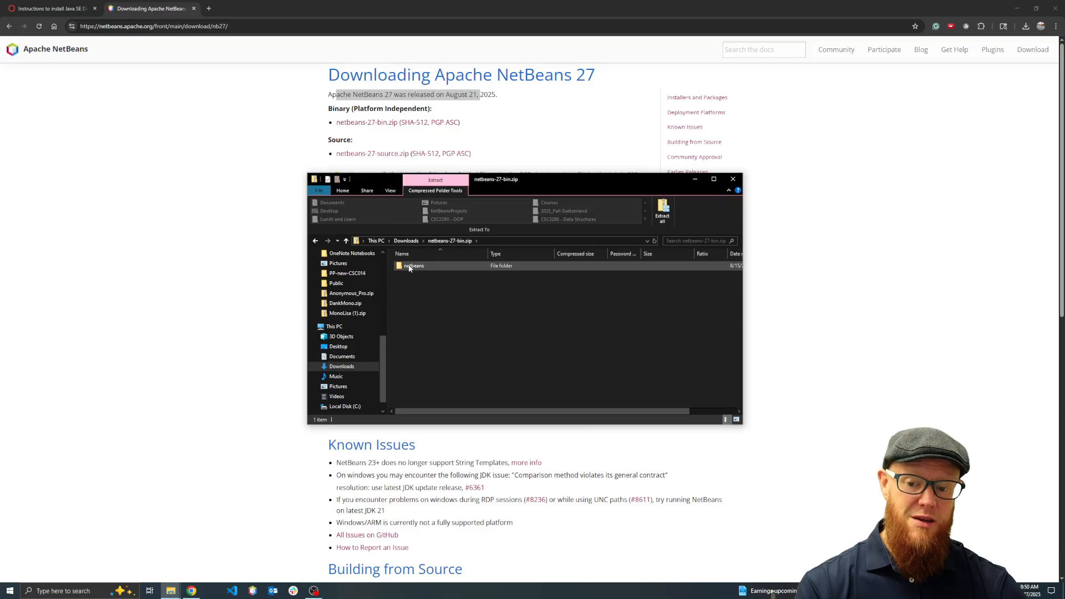
{"action": "double_click", "coordinate": [409, 267]}
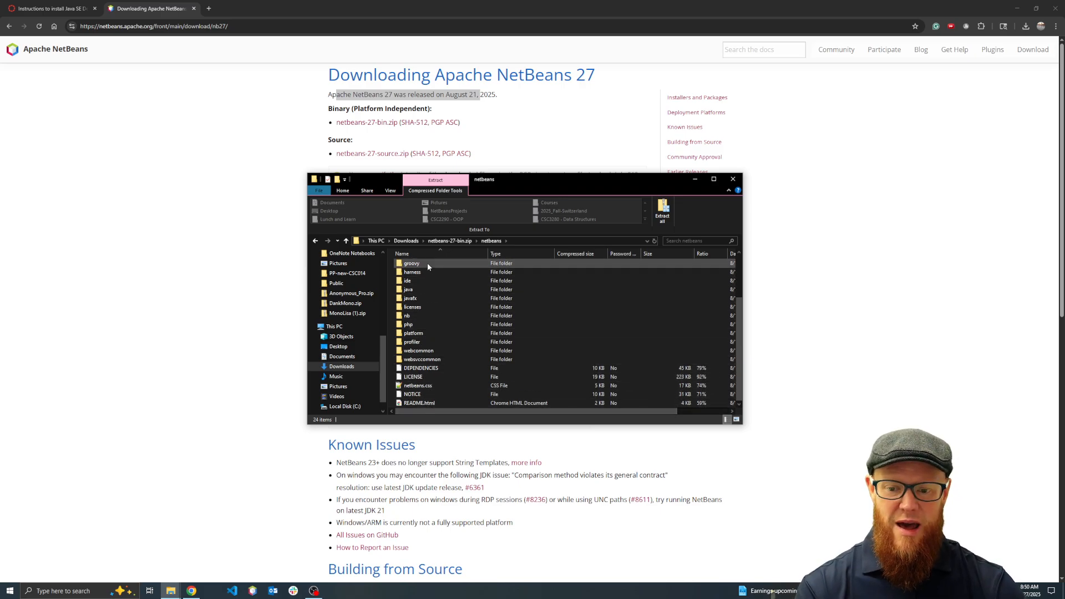
{"action": "scroll", "coordinate": [441, 309], "scroll_direction": "up", "scroll_amount": 3}
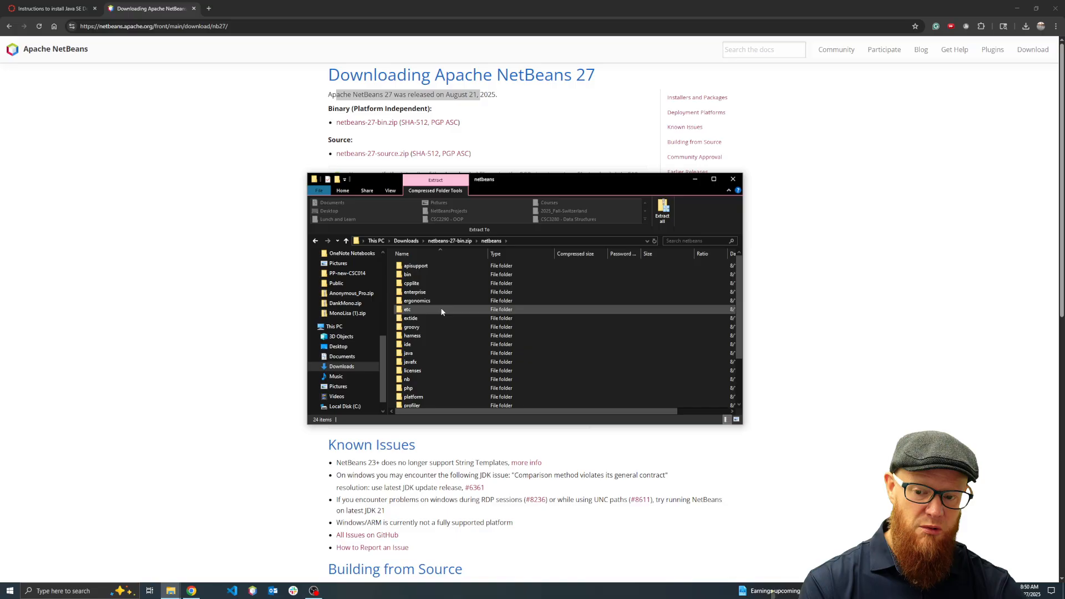
{"action": "double_click", "coordinate": [421, 275]}
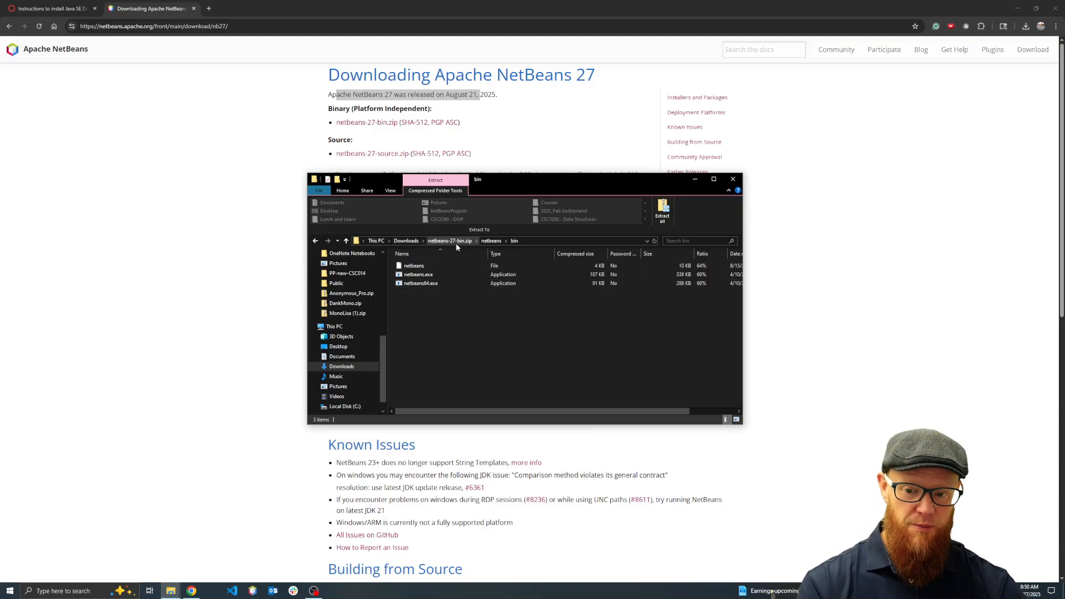
{"action": "left_click", "coordinate": [406, 242]}
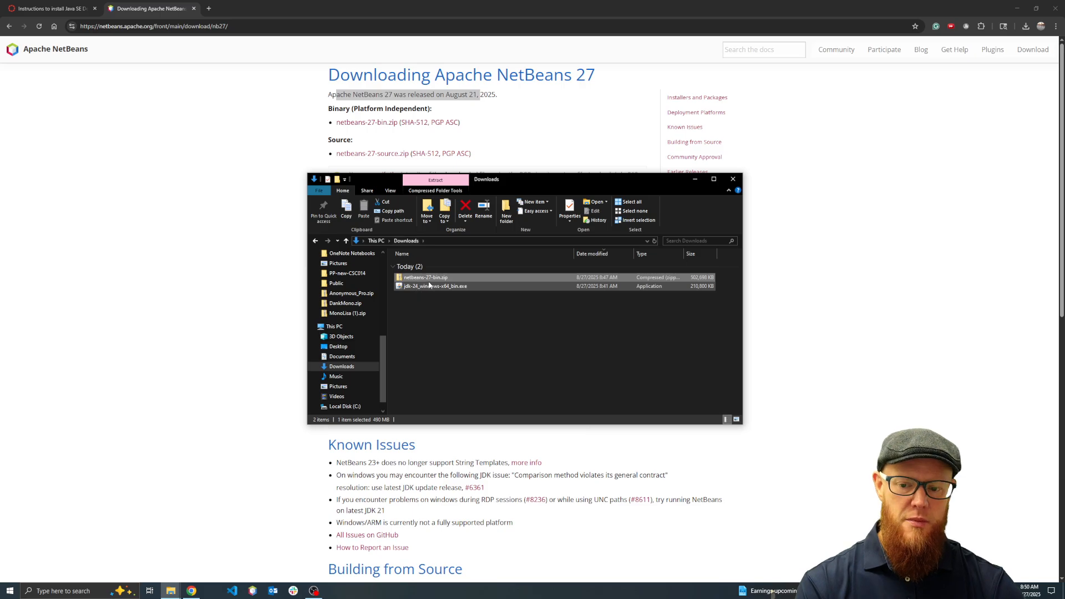
Extract all files of netbeans-27-bin.zip into a folder named NetBeans-27 in Downloads
{"action": "right_click", "coordinate": [436, 279]}
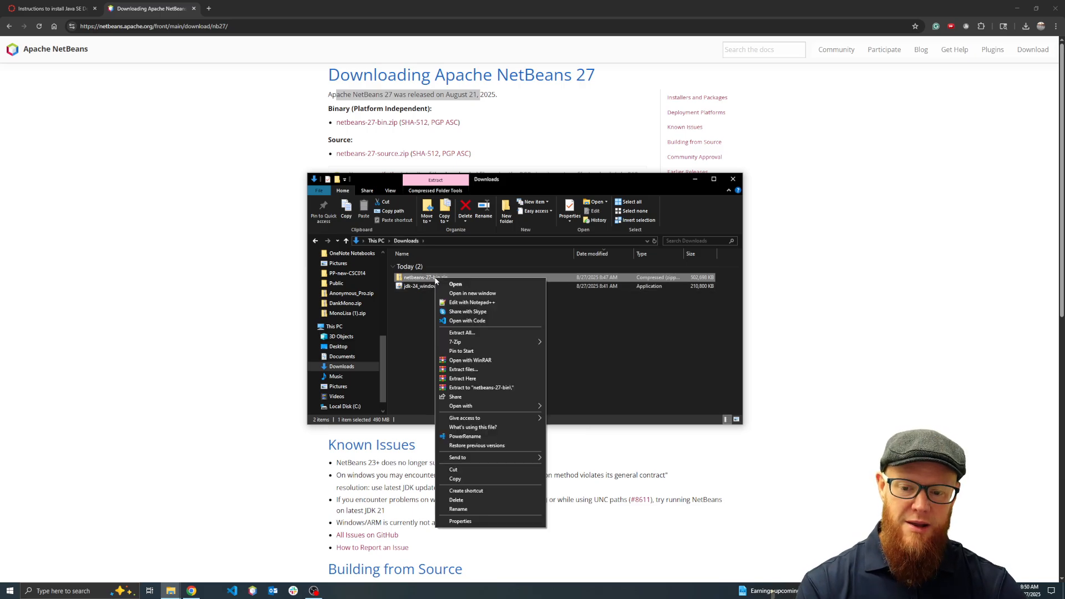
{"action": "left_click", "coordinate": [475, 332]}
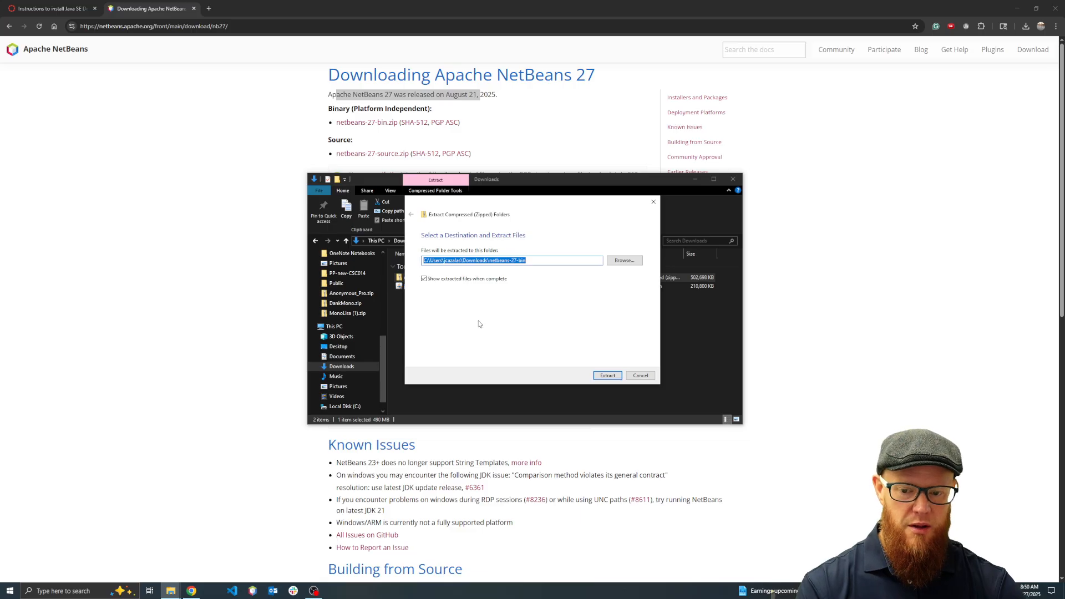
{"action": "left_click", "coordinate": [486, 262]}
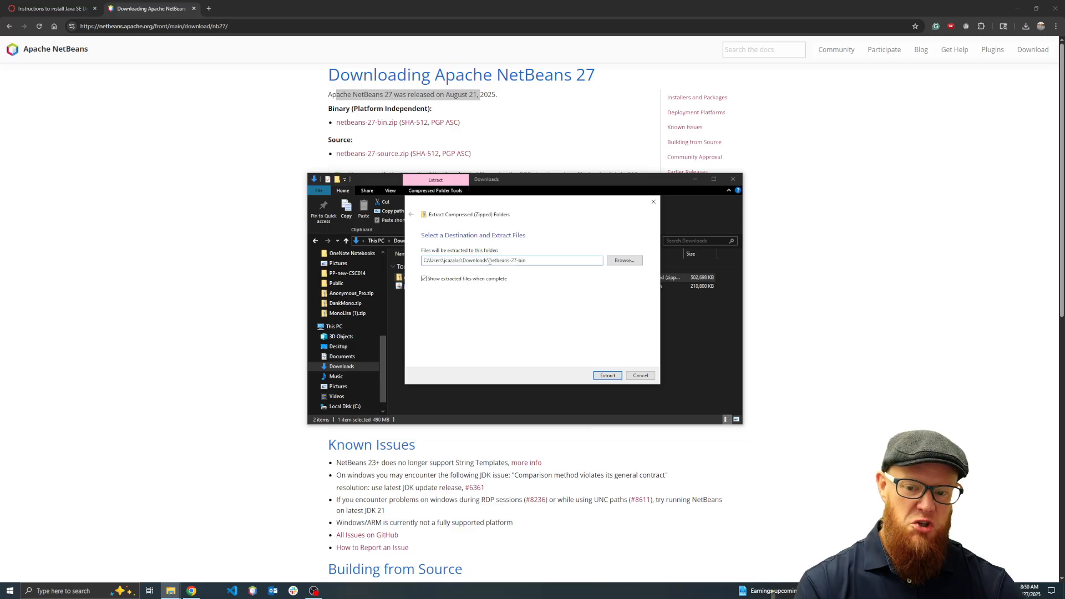
{"action": "left_click_drag", "start_coordinate": [490, 261], "coordinate": [553, 260]}
{"action": "type", "text": "N"}
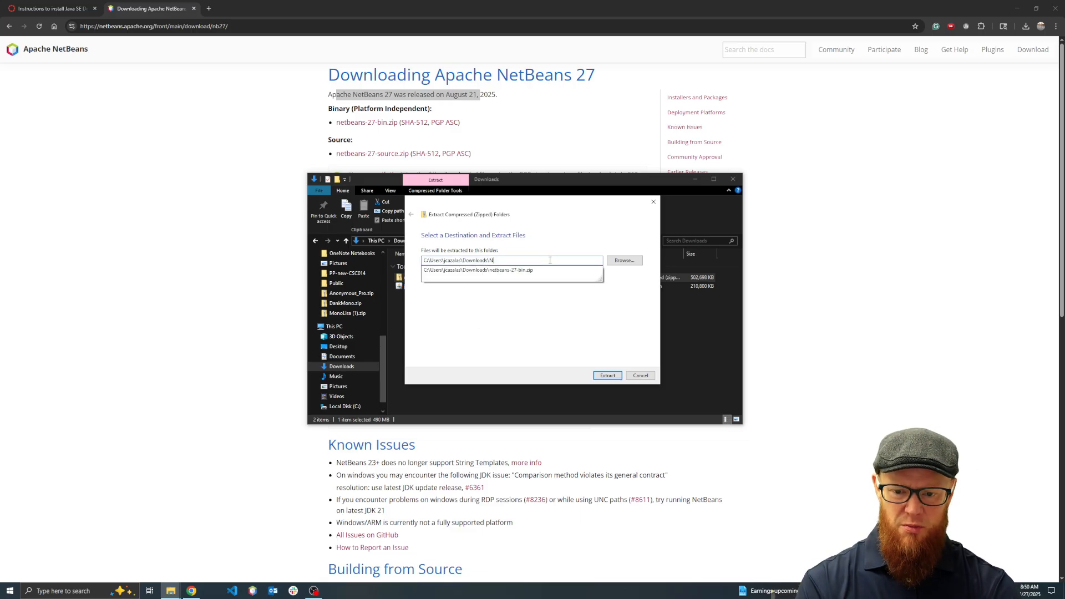
{"action": "type", "text": "etBean"}
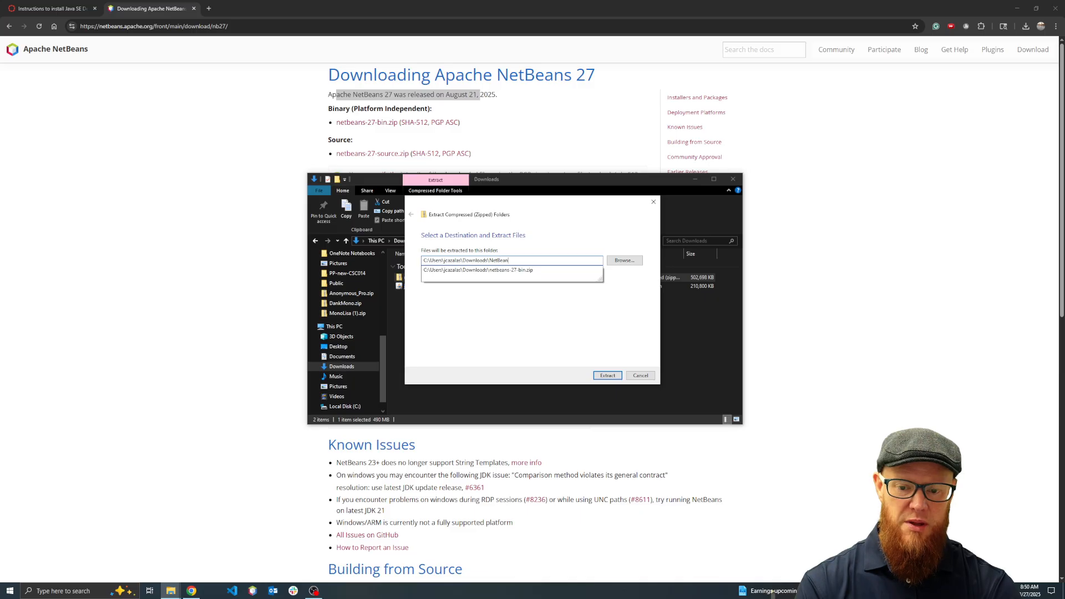
{"action": "type", "text": "s 27"}
{"action": "key", "text": "BackSpace"}
{"action": "key", "text": "BackSpace"}
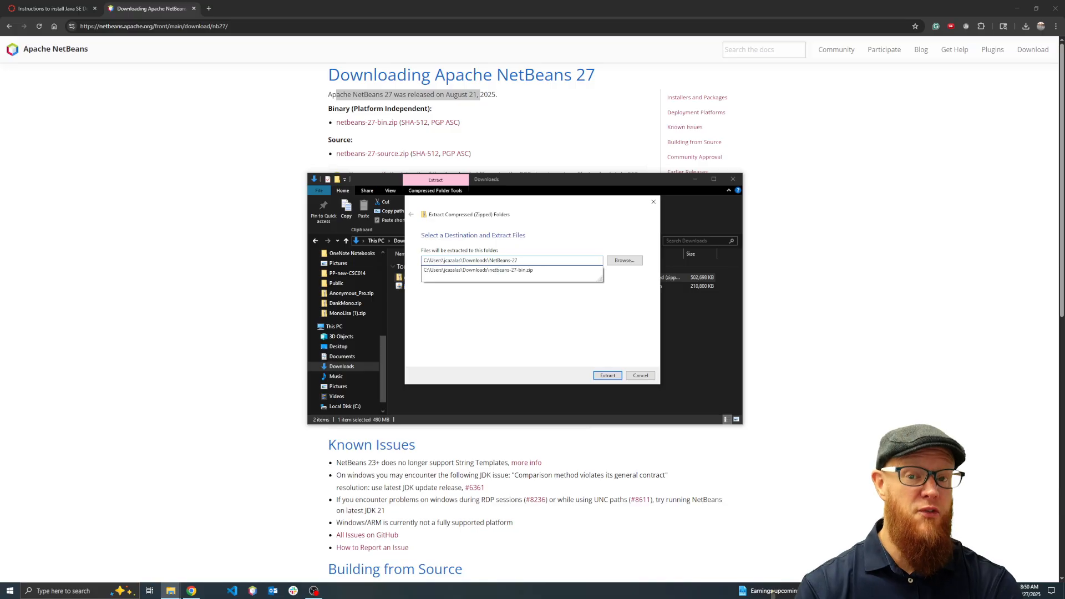
{"action": "left_click", "coordinate": [571, 320]}
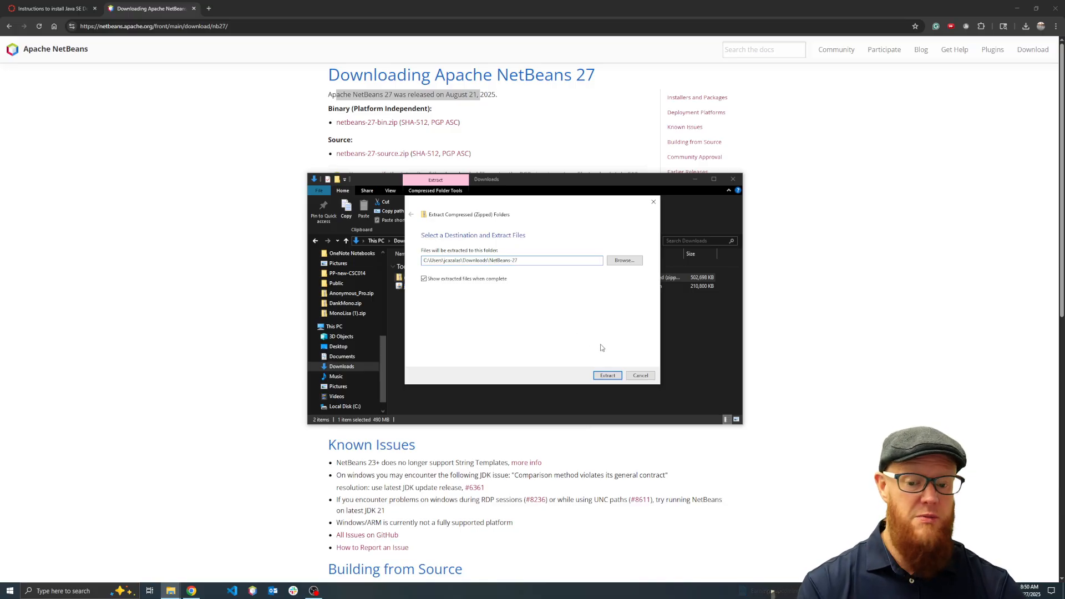
{"action": "left_click", "coordinate": [615, 378]}
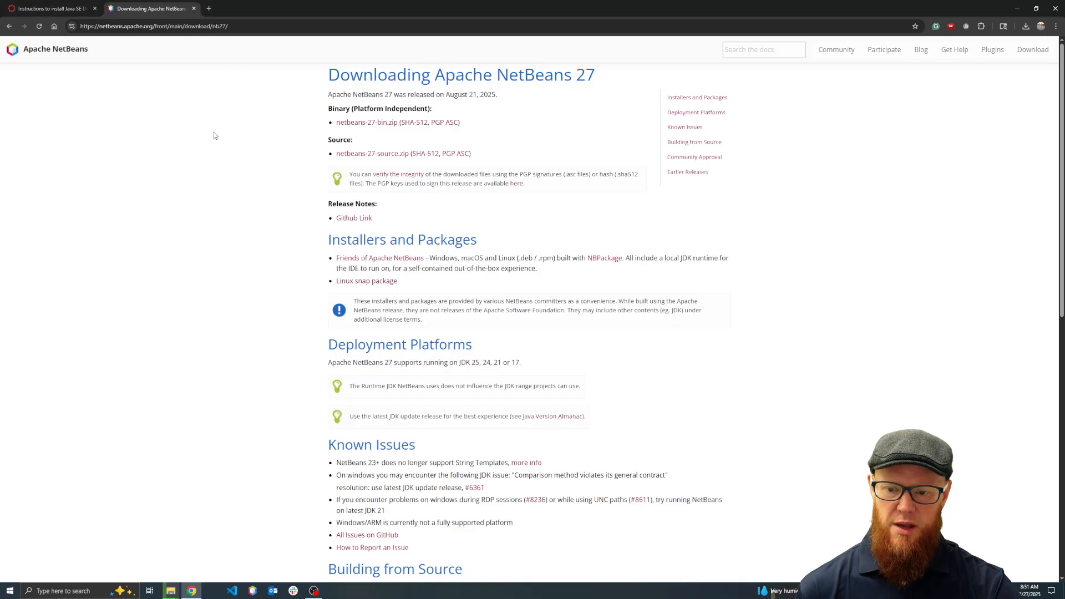
Check the optional native installer instructions in the course setup guide and return to the Apache NetBeans 27 download page
{"action": "left_click", "coordinate": [214, 133]}
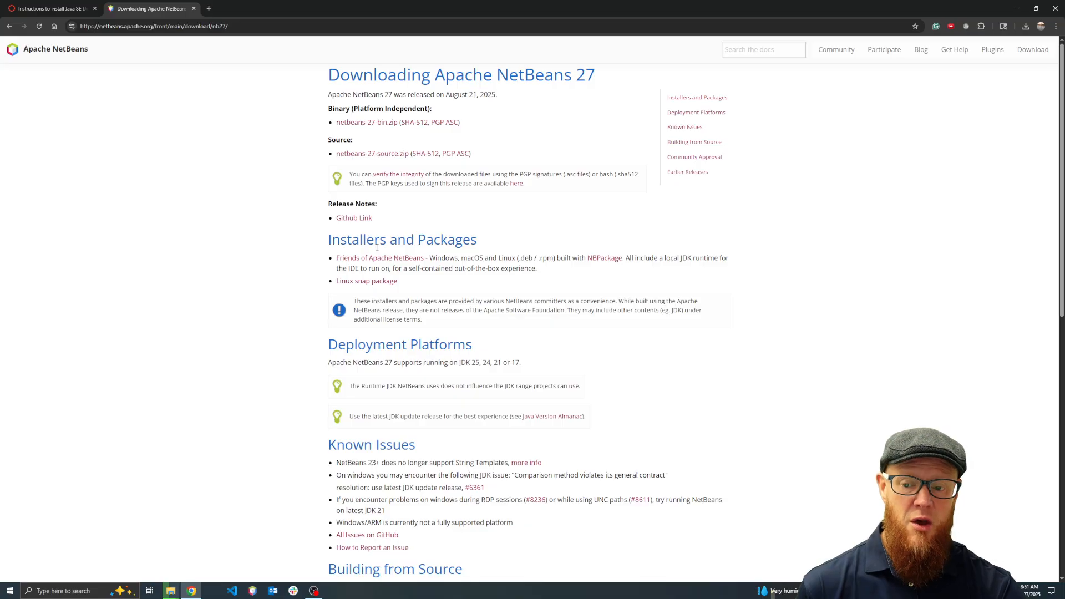
{"action": "left_click", "coordinate": [56, 7]}
{"action": "scroll", "coordinate": [275, 258], "scroll_direction": "down", "scroll_amount": 8}
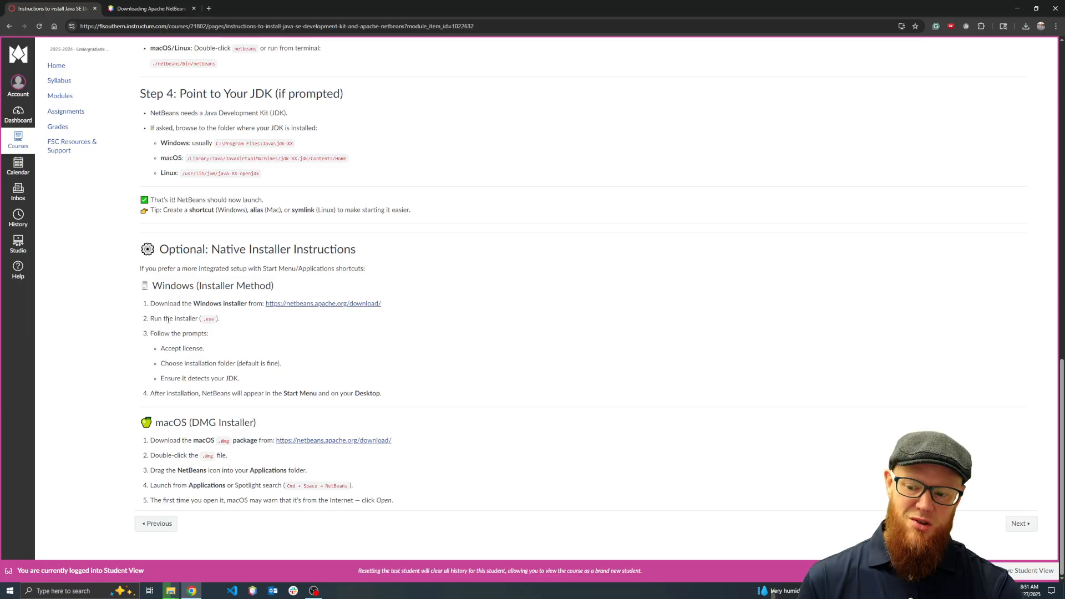
{"action": "left_click", "coordinate": [146, 9]}
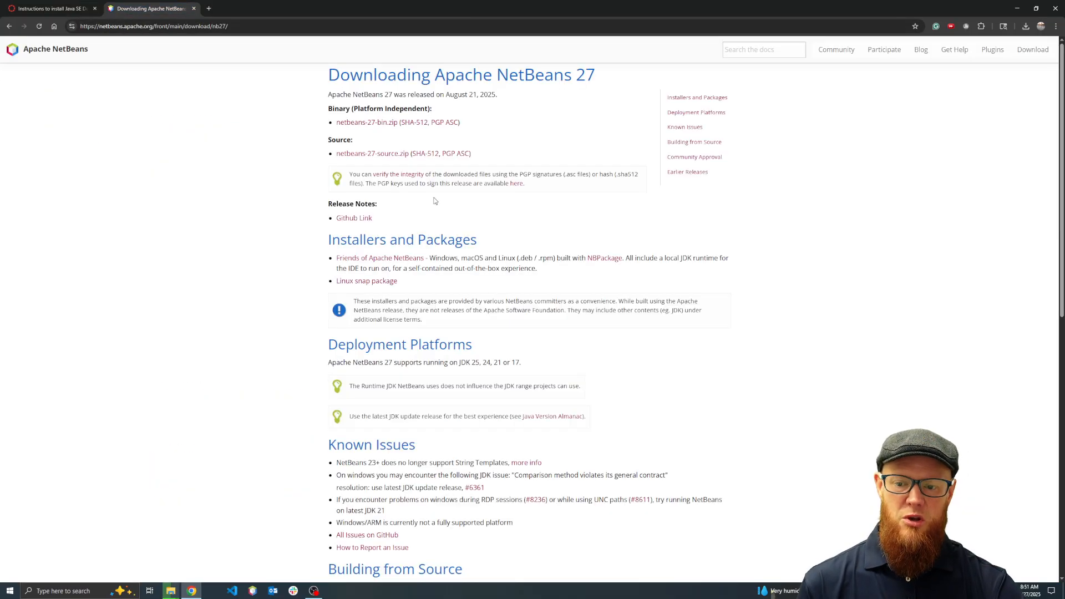
Open the Friends of Apache NetBeans packages page and download the Windows x86_64 Apache NetBeans 27 + JDK 24 installer
{"action": "left_click_drag", "start_coordinate": [331, 240], "coordinate": [473, 239]}
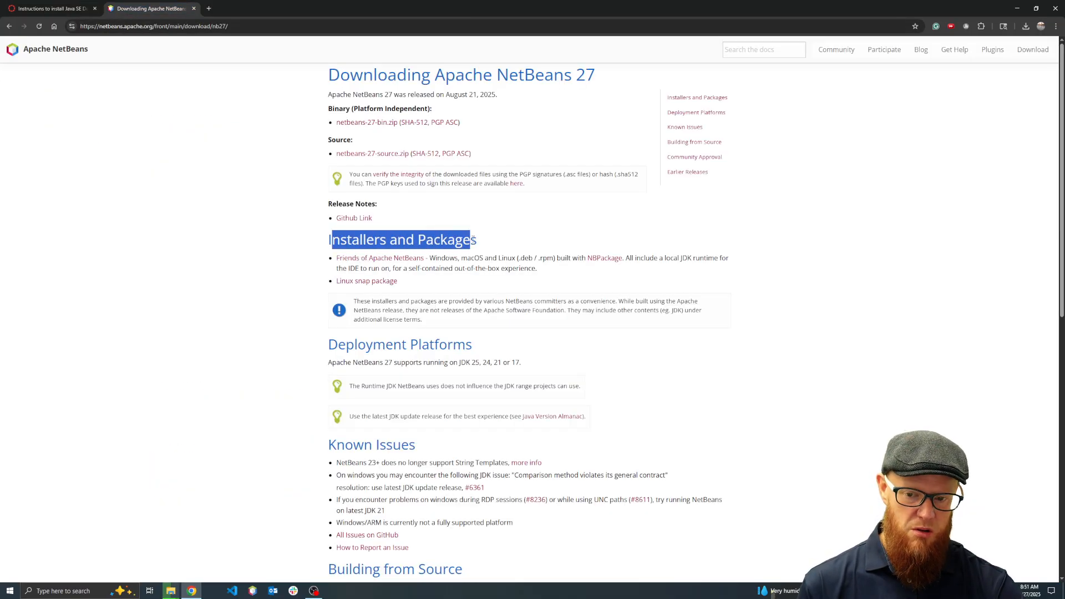
{"action": "left_click", "coordinate": [375, 259]}
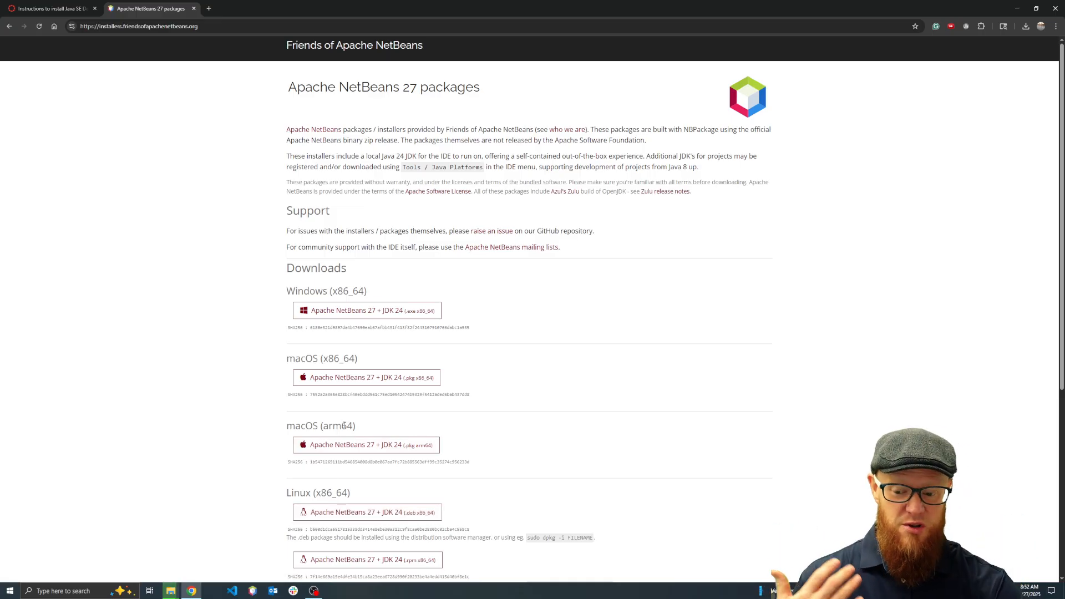
{"action": "scroll", "coordinate": [344, 425], "scroll_direction": "down", "scroll_amount": 2}
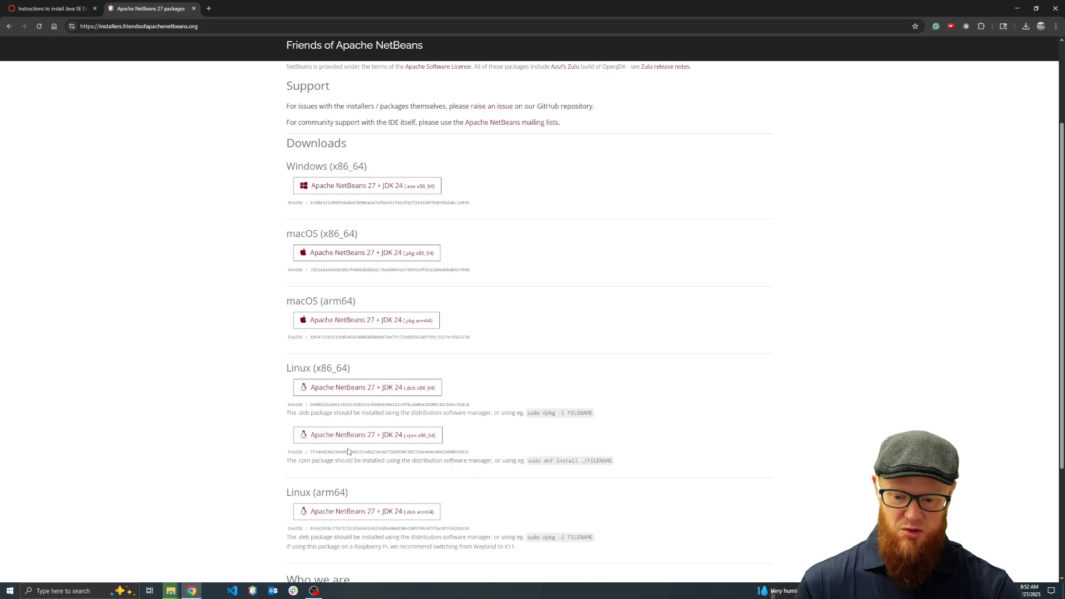
{"action": "scroll", "coordinate": [349, 451], "scroll_direction": "down", "scroll_amount": 2}
{"action": "scroll", "coordinate": [348, 451], "scroll_direction": "up", "scroll_amount": 4}
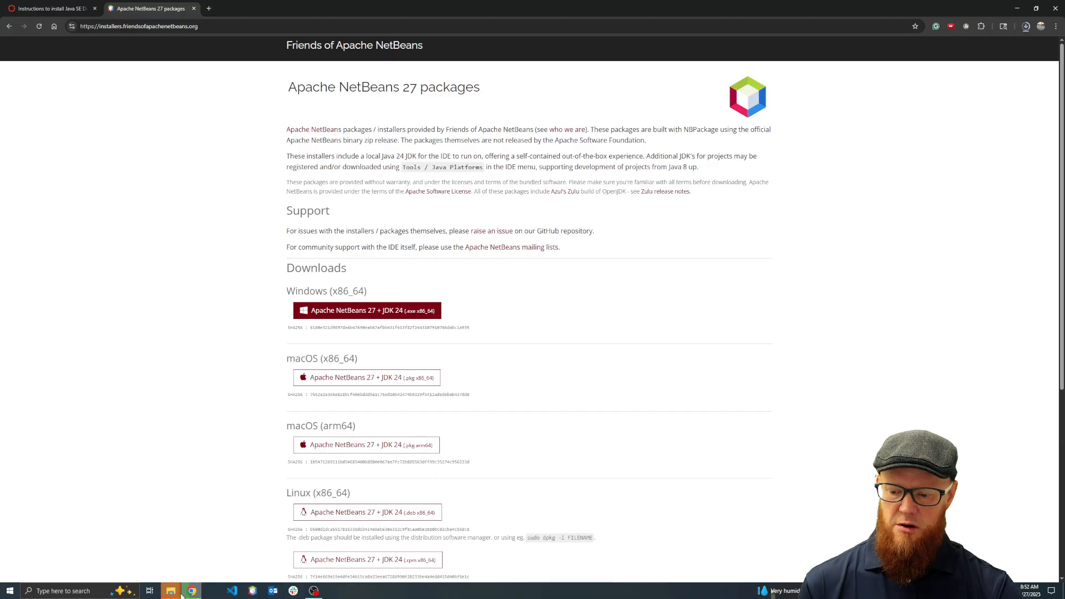
Switch to the File Explorer window of the extracted NetBeans-27 folder and go up to Downloads
{"action": "mouse_move", "coordinate": [176, 592]}
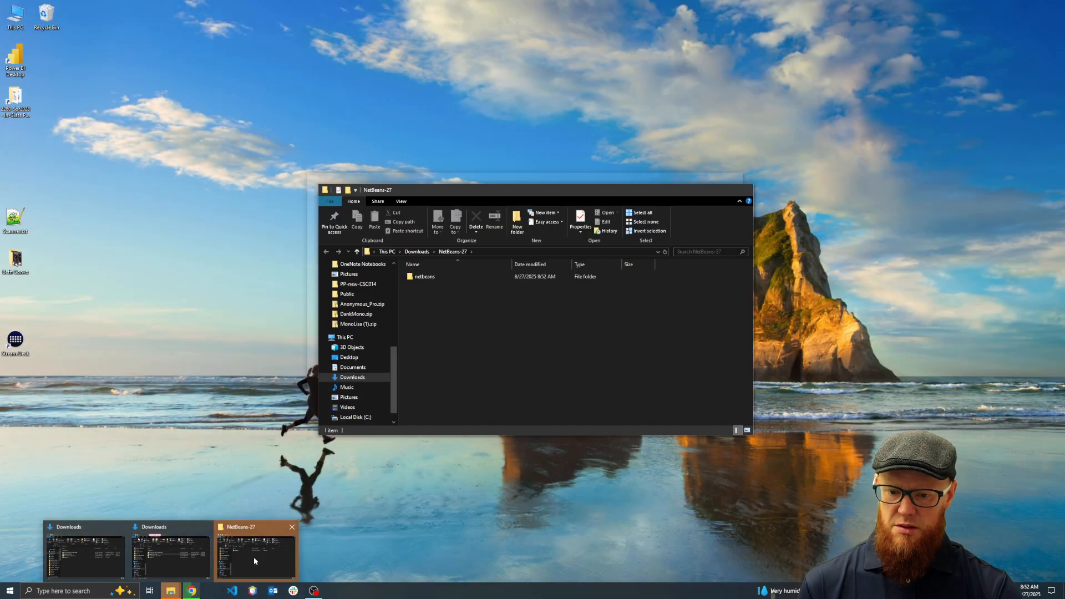
{"action": "left_click", "coordinate": [254, 557]}
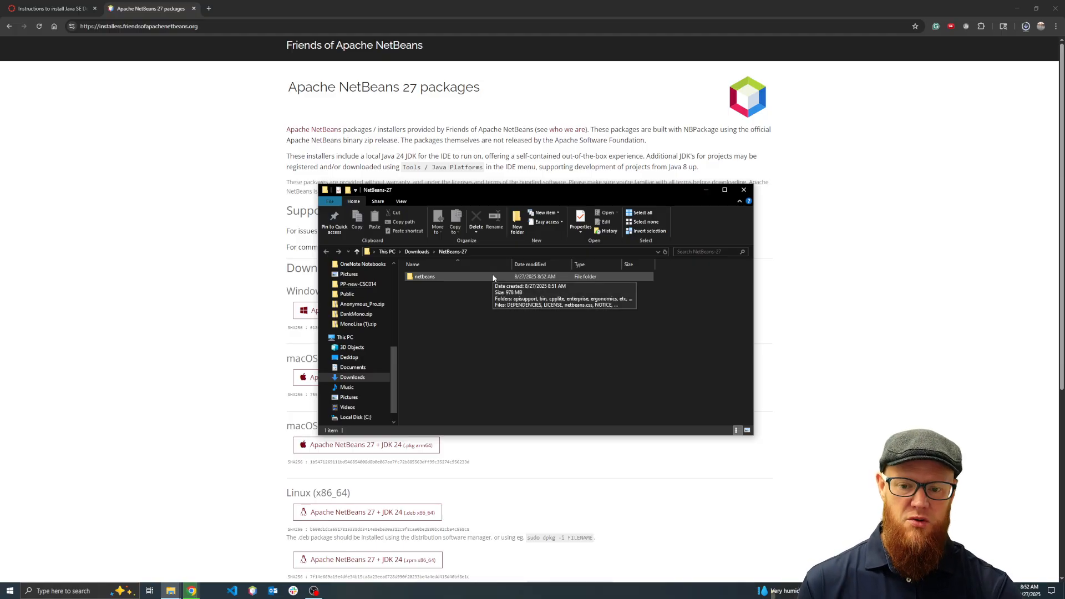
{"action": "left_click", "coordinate": [419, 253]}
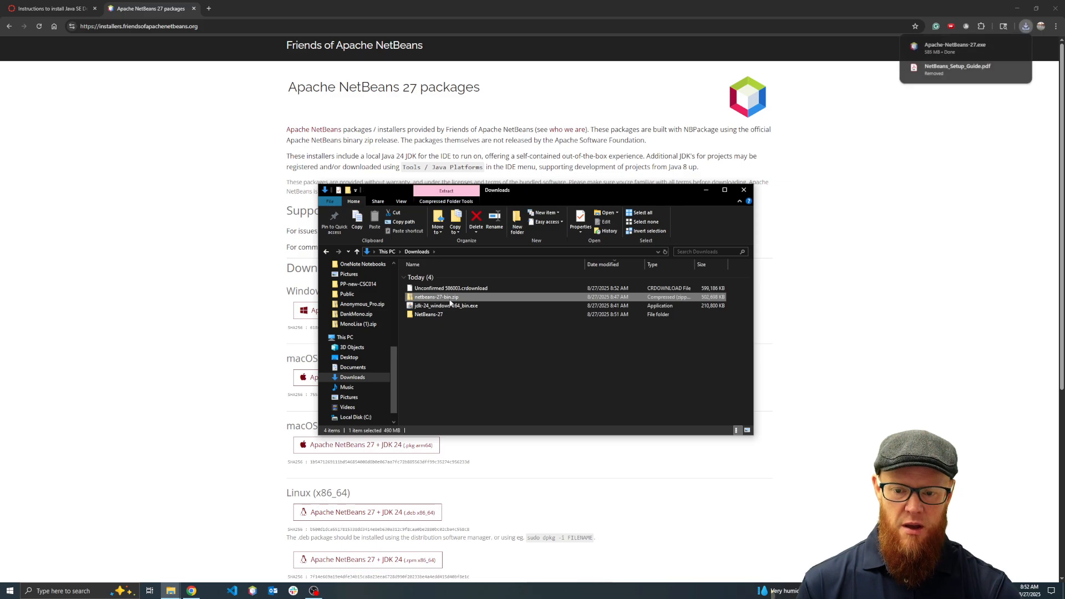
Launch the NetBeans IDE with netbeans64.exe from the netbeans\bin folder inside the extracted NetBeans-27 folder
{"action": "left_click", "coordinate": [437, 309]}
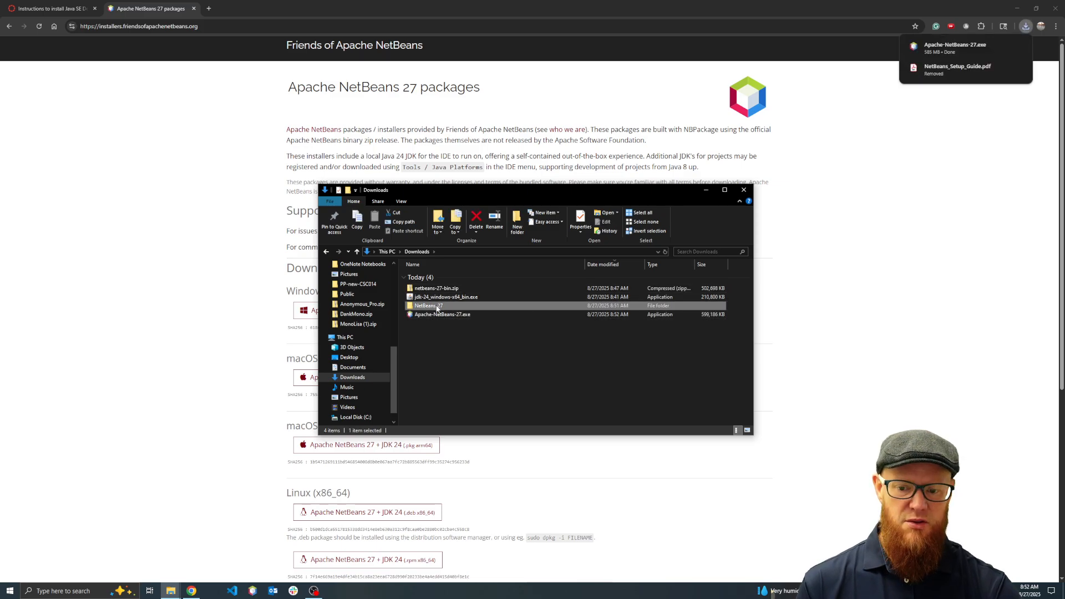
{"action": "double_click", "coordinate": [438, 307]}
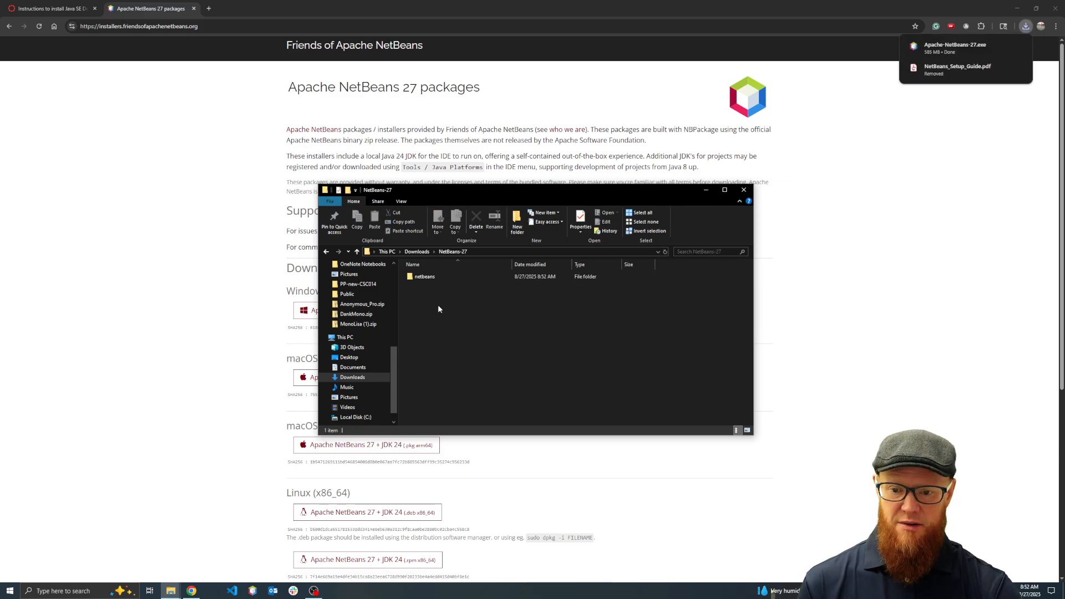
{"action": "double_click", "coordinate": [426, 277]}
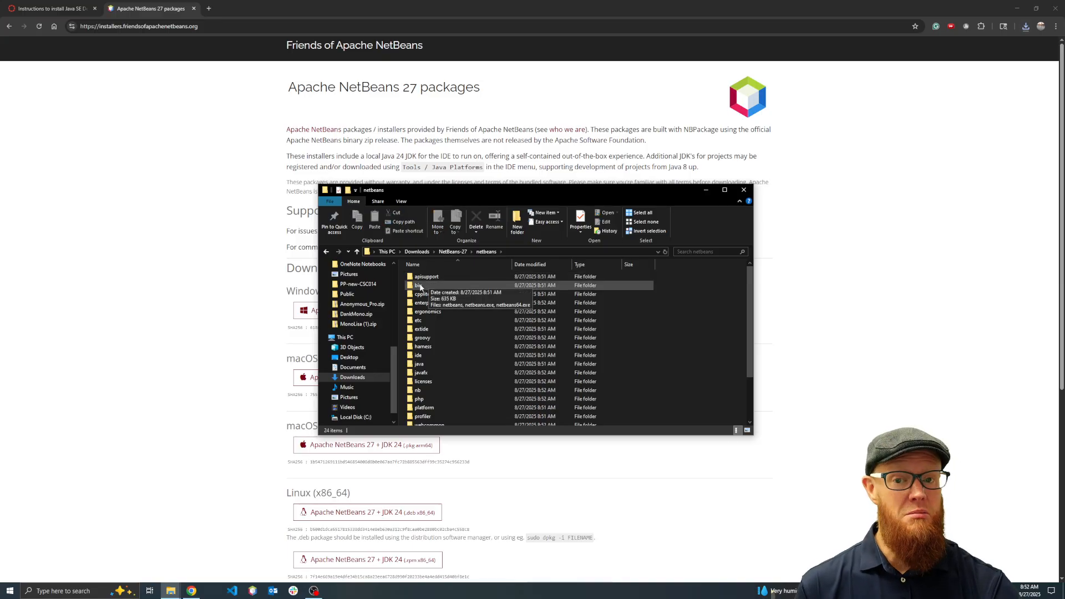
{"action": "double_click", "coordinate": [420, 286]}
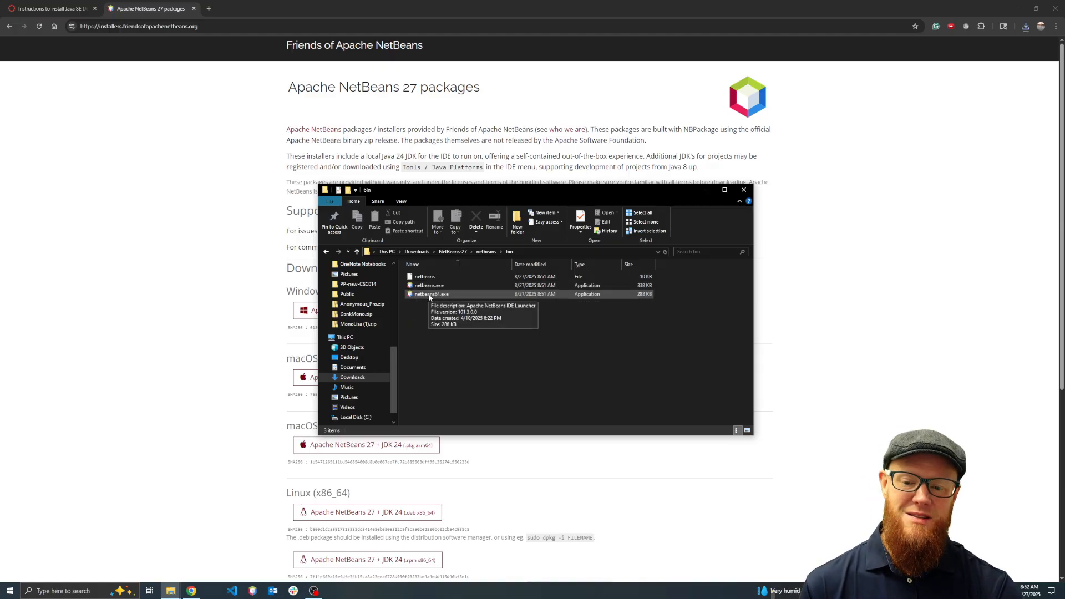
{"action": "double_click", "coordinate": [429, 295]}
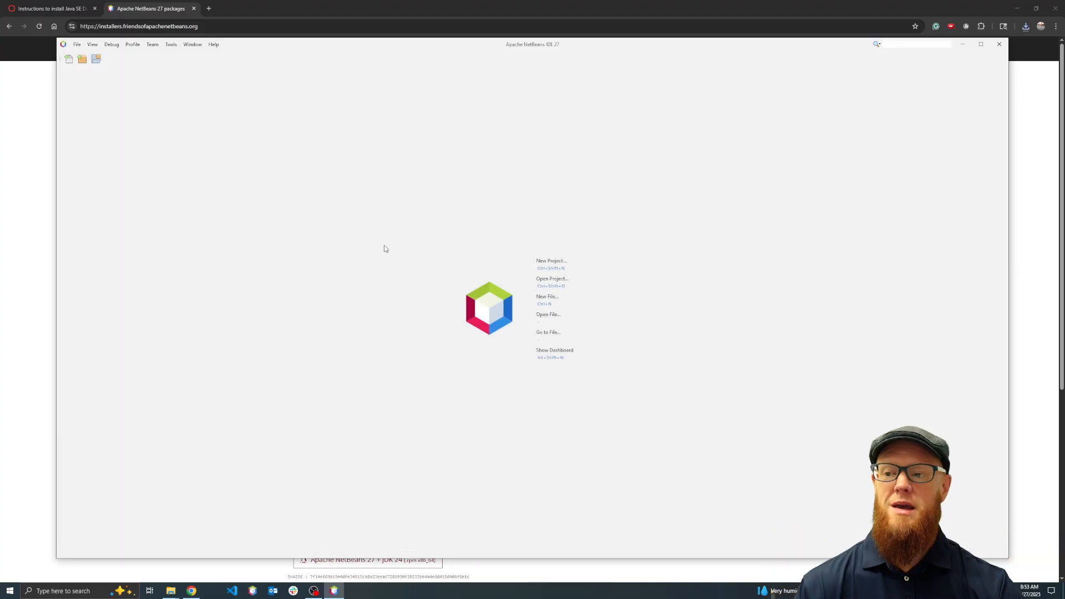
Start a new project of the Java with Ant category, type Java Application, and proceed to its name and location settings
{"action": "left_click", "coordinate": [558, 267]}
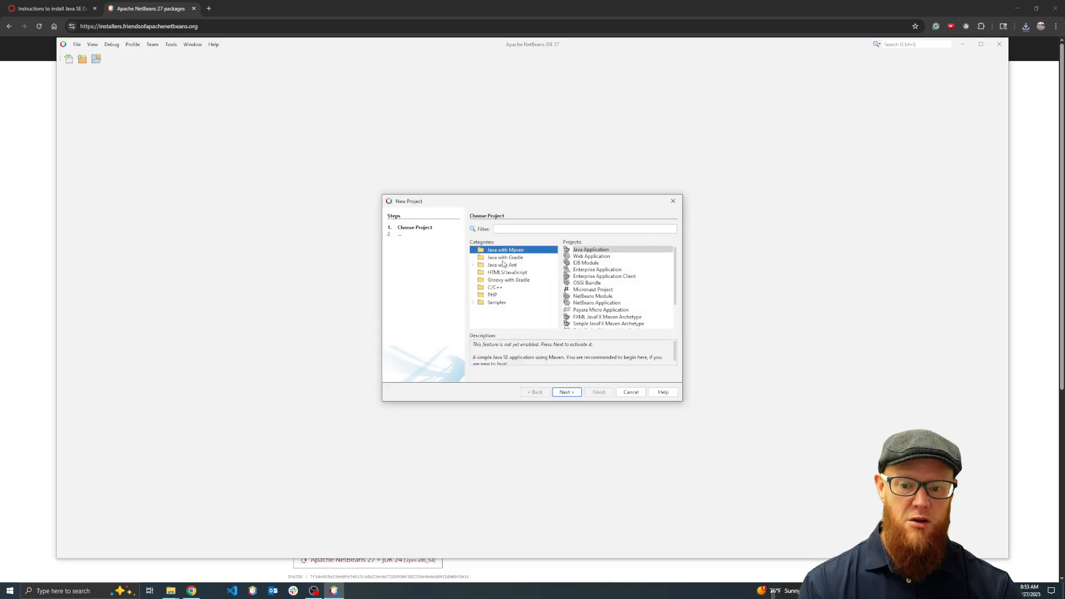
{"action": "left_click", "coordinate": [499, 266]}
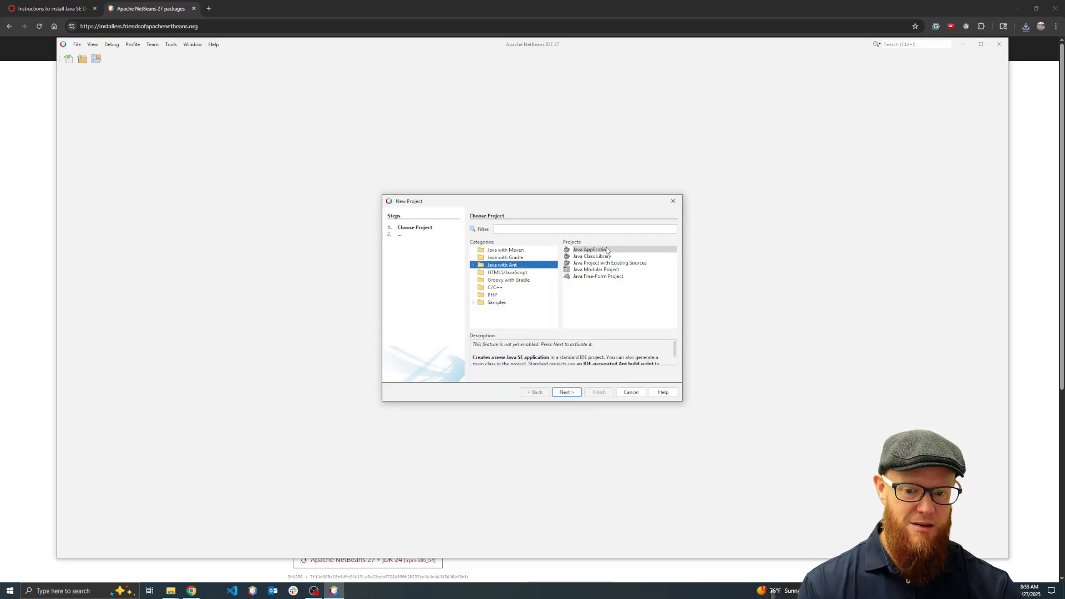
{"action": "left_click", "coordinate": [608, 250]}
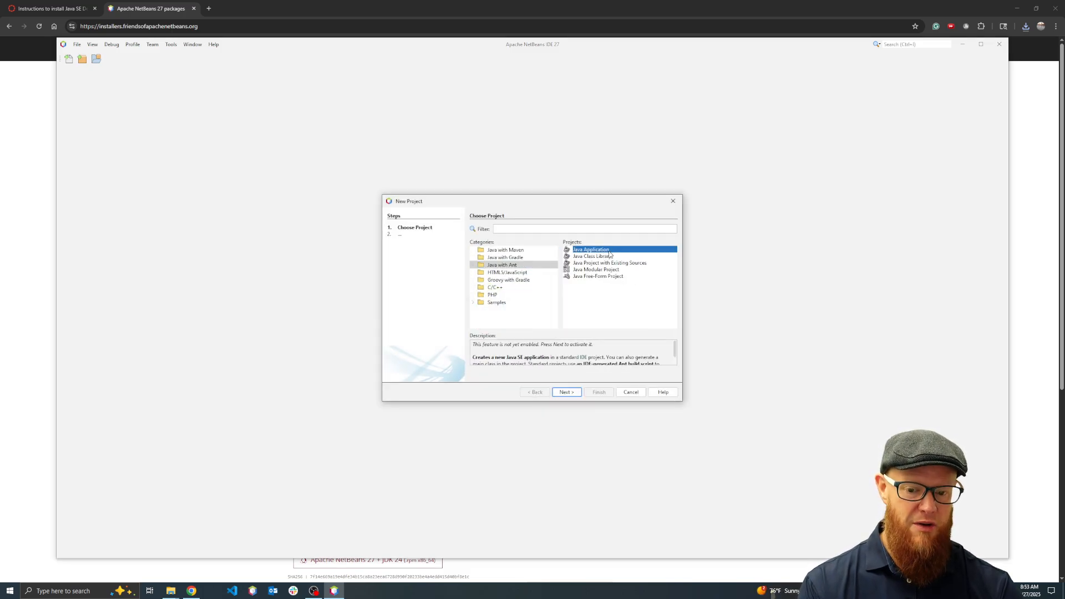
{"action": "left_click", "coordinate": [567, 392]}
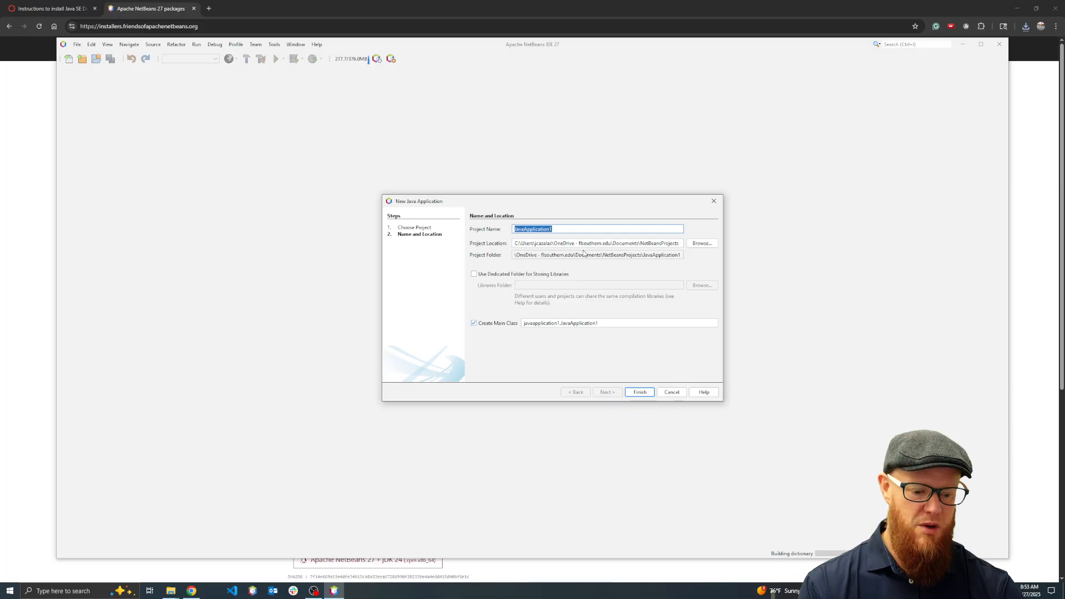
Replace the project location of the new Java application with C:\
{"action": "left_click", "coordinate": [575, 243]}
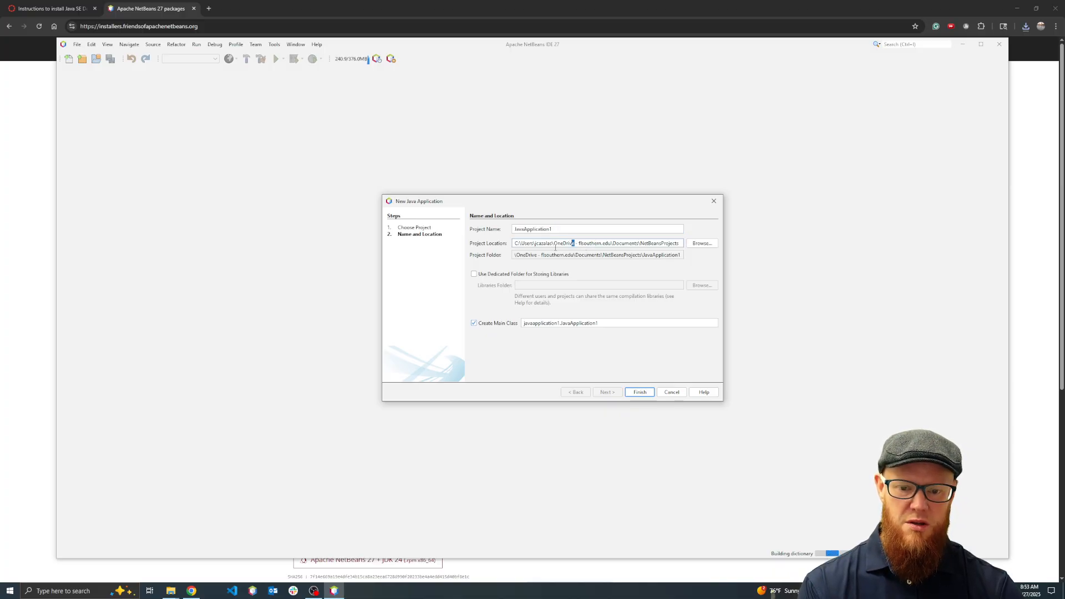
{"action": "left_click_drag", "start_coordinate": [554, 244], "coordinate": [682, 244]}
{"action": "key", "text": "BackSpace"}
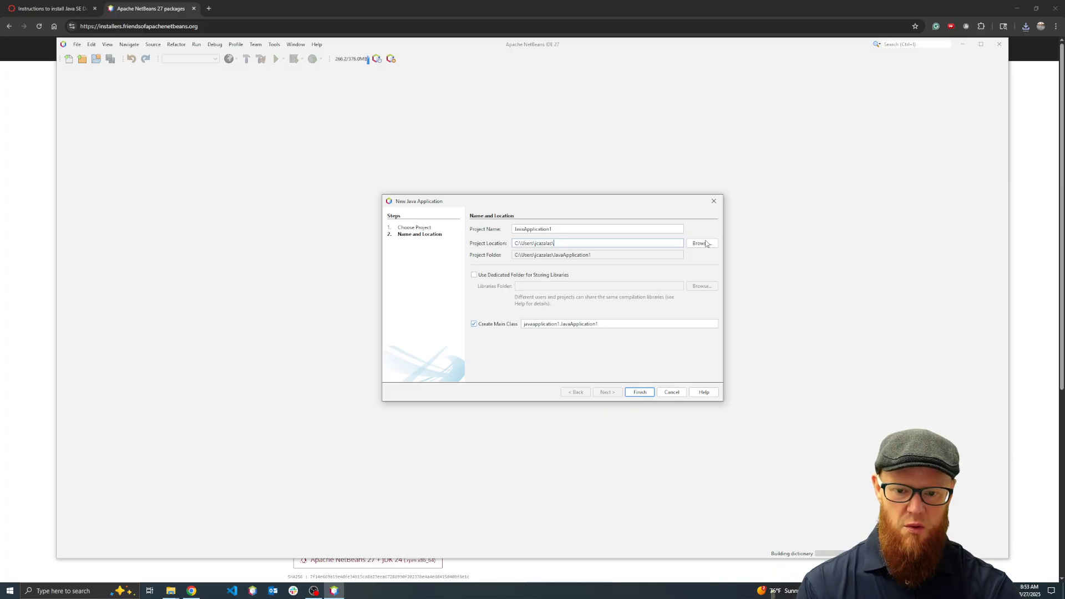
{"action": "key", "text": "BackSpace"}
{"action": "key", "text": "BackSpace"}
{"action": "key", "text": "BackSpace"}
{"action": "key", "text": "BackSpace"}
{"action": "key", "text": "BackSpace"}
{"action": "key", "text": "BackSpace"}
{"action": "key", "text": "BackSpace"}
{"action": "key", "text": "BackSpace"}
{"action": "key", "text": "BackSpace"}
{"action": "key", "text": "BackSpace"}
{"action": "key", "text": "BackSpace"}
{"action": "key", "text": "BackSpace"}
{"action": "key", "text": "BackSpace"}
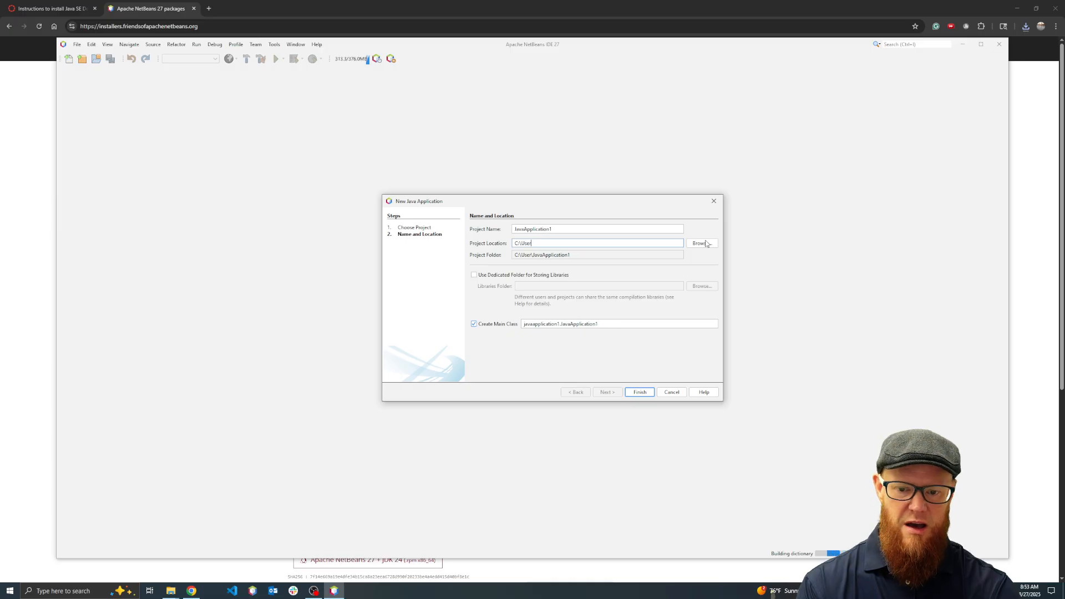
{"action": "key", "text": "BackSpace"}
{"action": "key", "text": "BackSpace"}
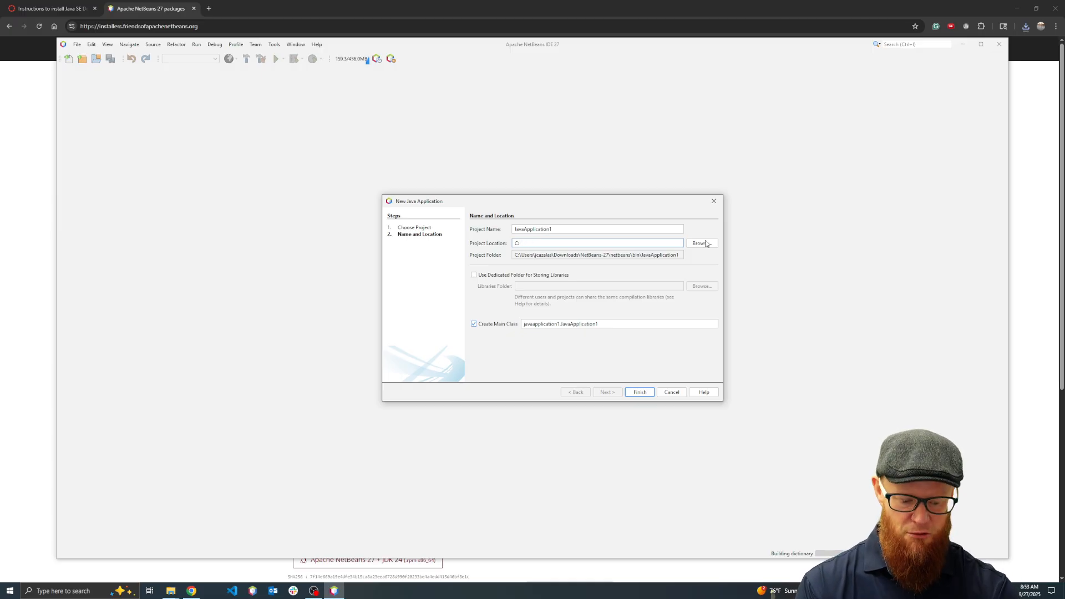
{"action": "type", "text": "\\"}
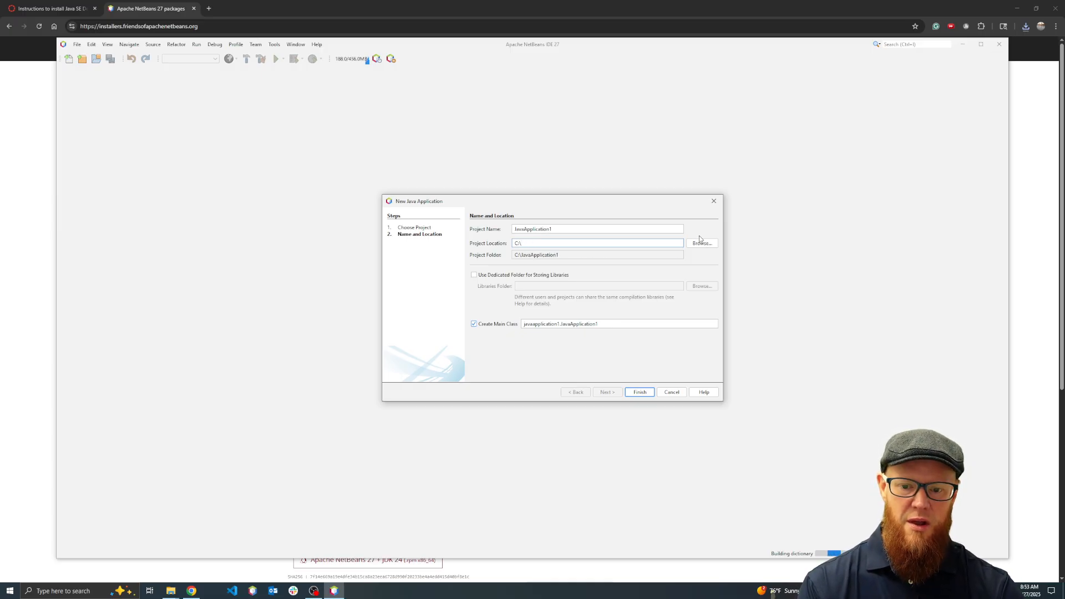
Name the project HelloWorld, remove the package prefix so the main class is HelloWorld, and create the project
{"action": "left_click_drag", "start_coordinate": [558, 227], "coordinate": [466, 228]}
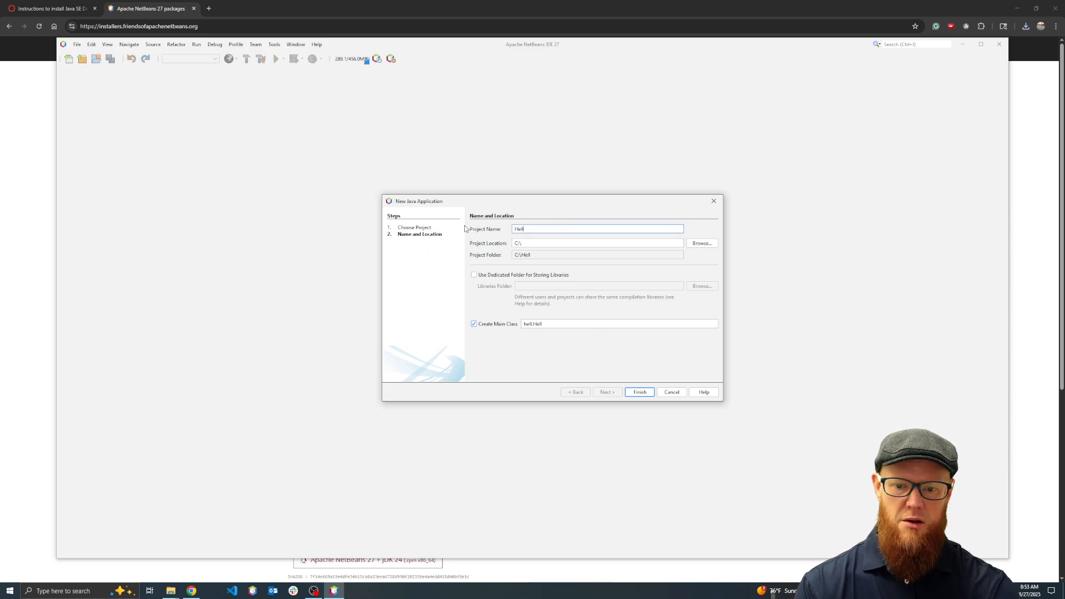
{"action": "type", "text": "oWorld"}
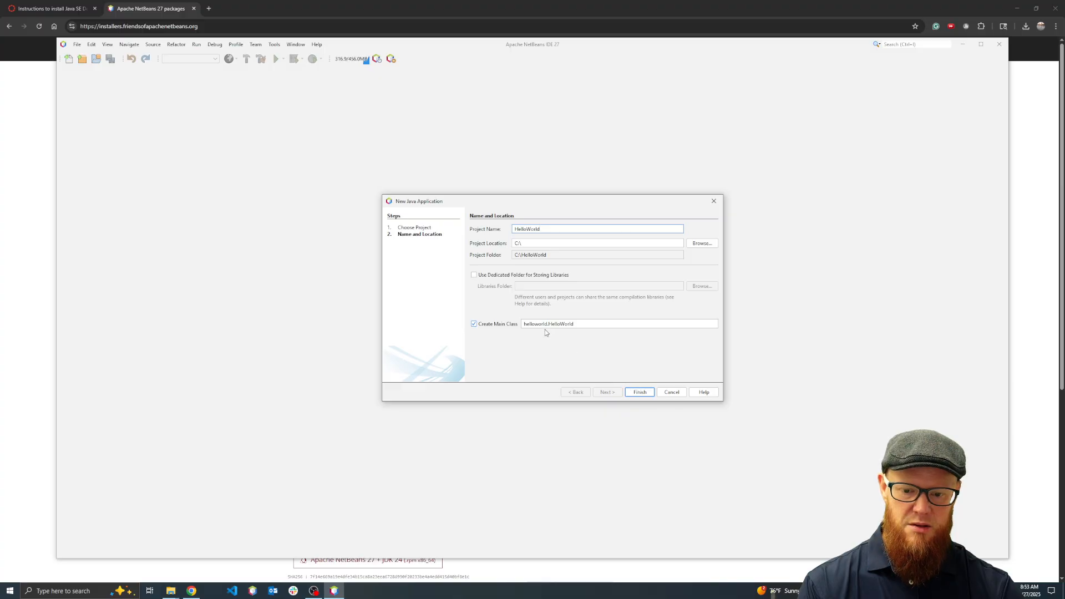
{"action": "left_click_drag", "start_coordinate": [548, 323], "coordinate": [520, 323]}
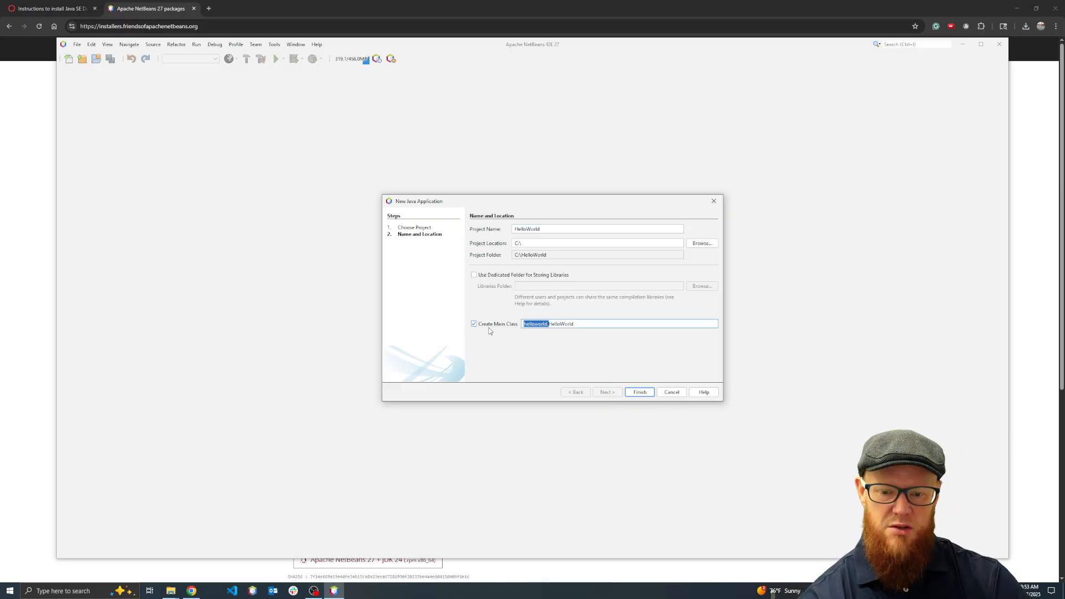
{"action": "key", "text": "BackSpace"}
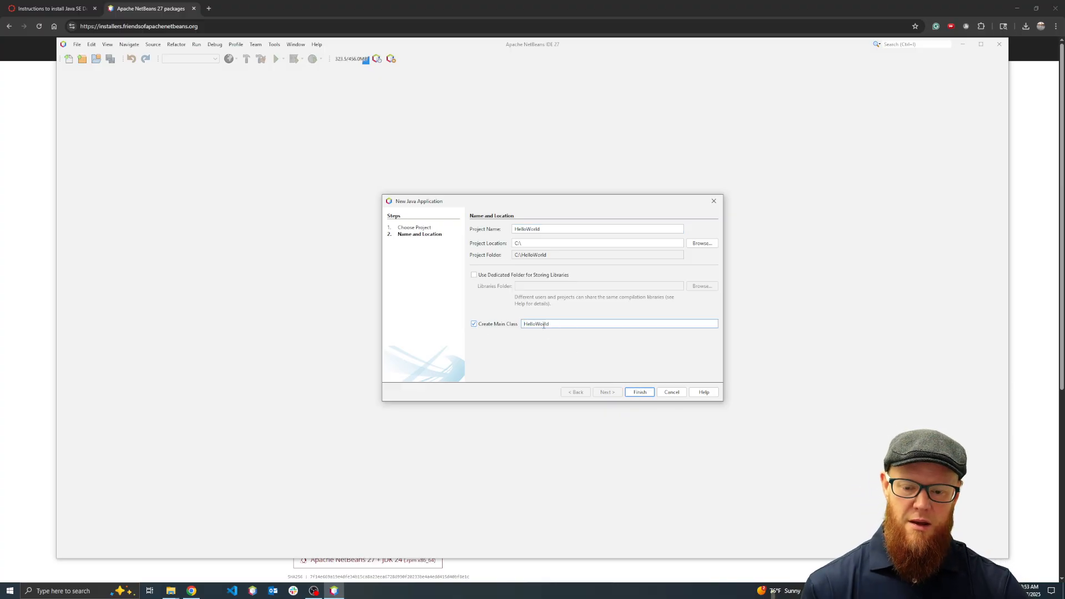
{"action": "left_click", "coordinate": [642, 392]}
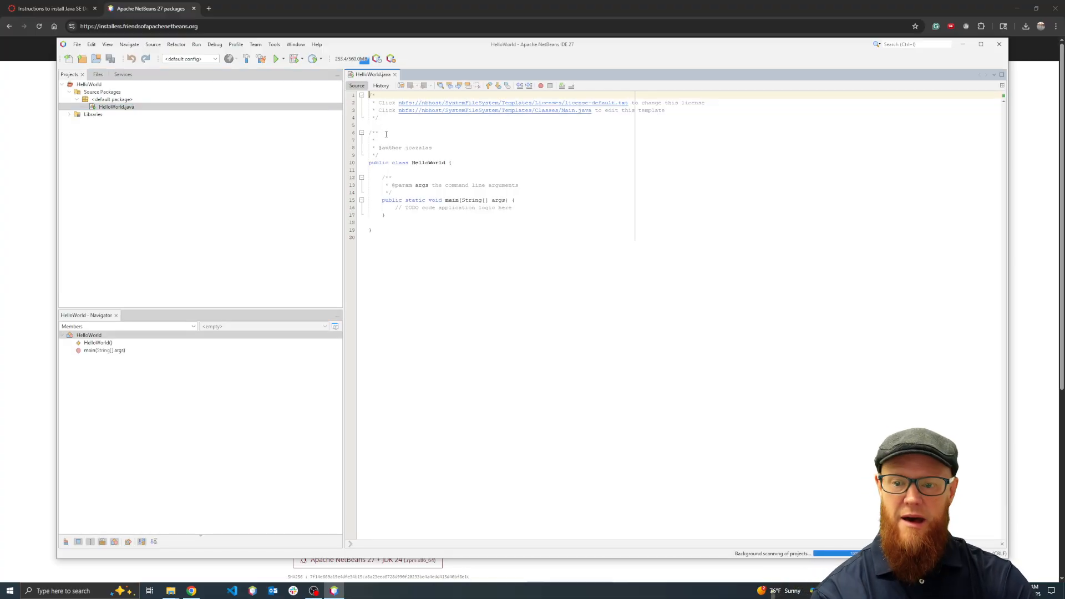
Delete the template license, author, parameter and TODO comments from HelloWorld.java, leaving only the class and main method
{"action": "left_click_drag", "start_coordinate": [395, 153], "coordinate": [369, 95]}
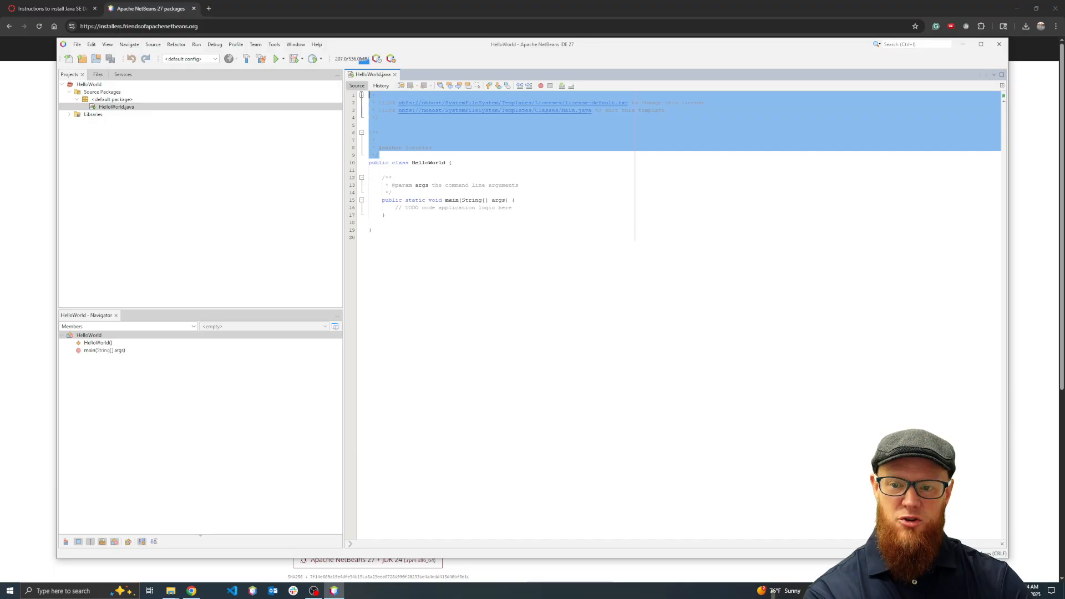
{"action": "key", "text": "Delete"}
{"action": "left_click_drag", "start_coordinate": [390, 133], "coordinate": [370, 110]}
{"action": "key", "text": "Delete"}
{"action": "left_click_drag", "start_coordinate": [509, 125], "coordinate": [393, 125]}
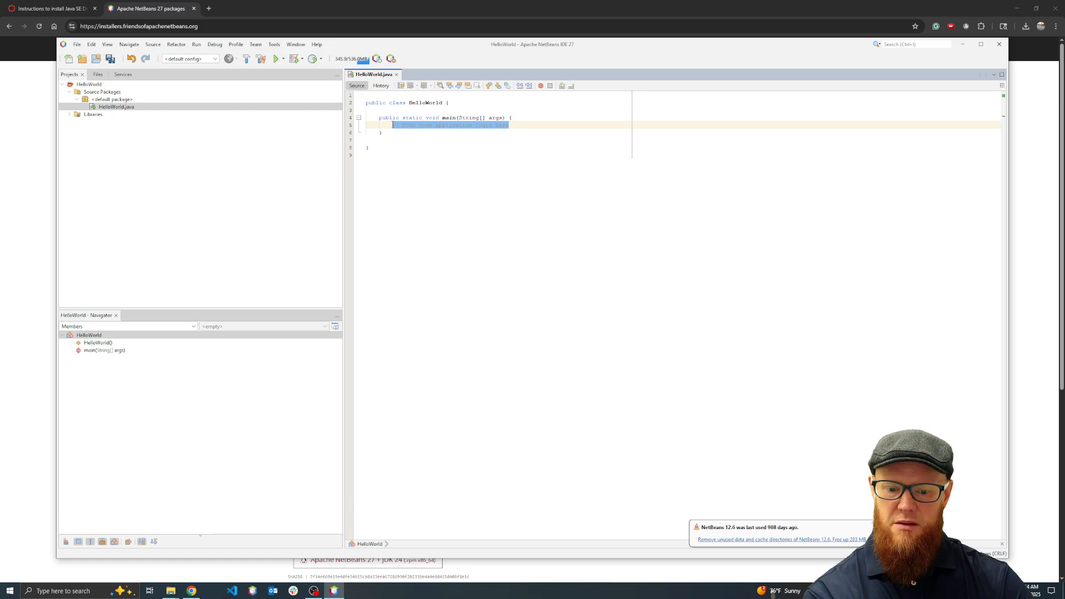
{"action": "key", "text": "Delete"}
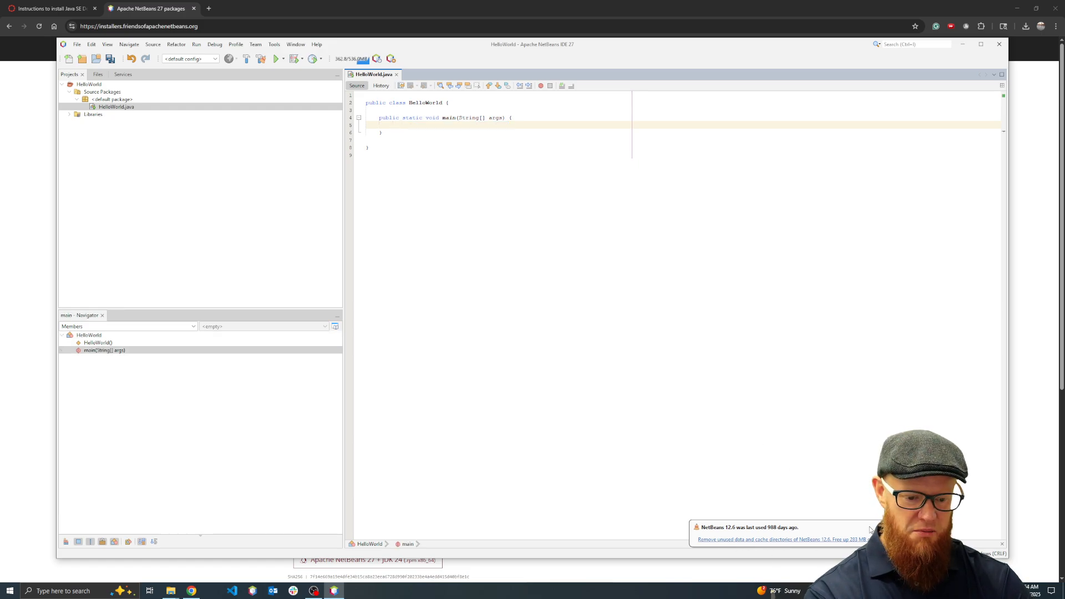
Remove the unused user and cache data of NetBeans 12.6, keeping the janitor scan on startup enabled
{"action": "left_click", "coordinate": [820, 540]}
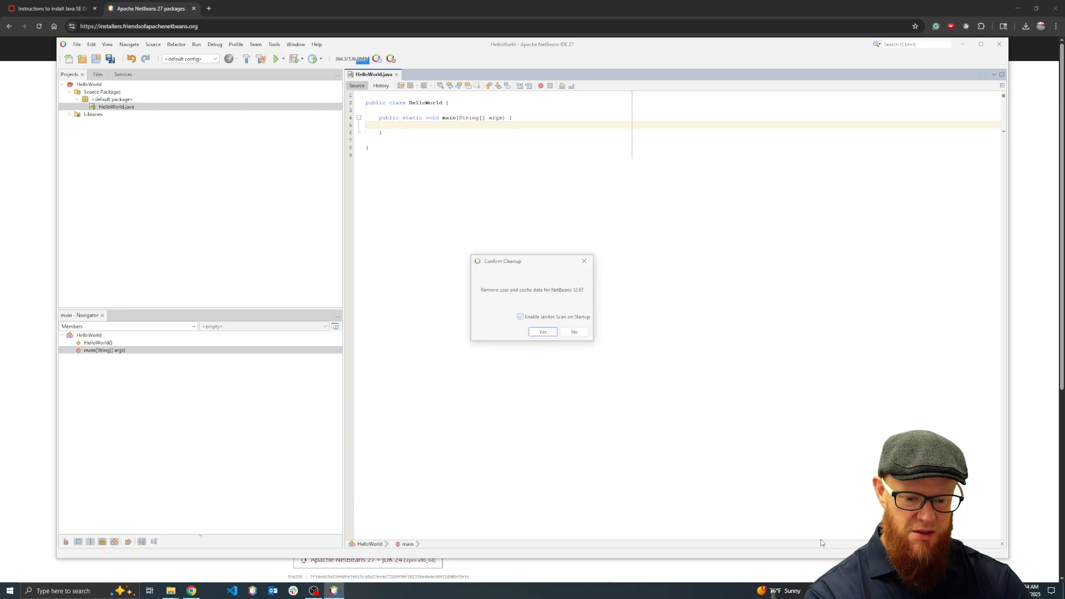
{"action": "left_click", "coordinate": [544, 331]}
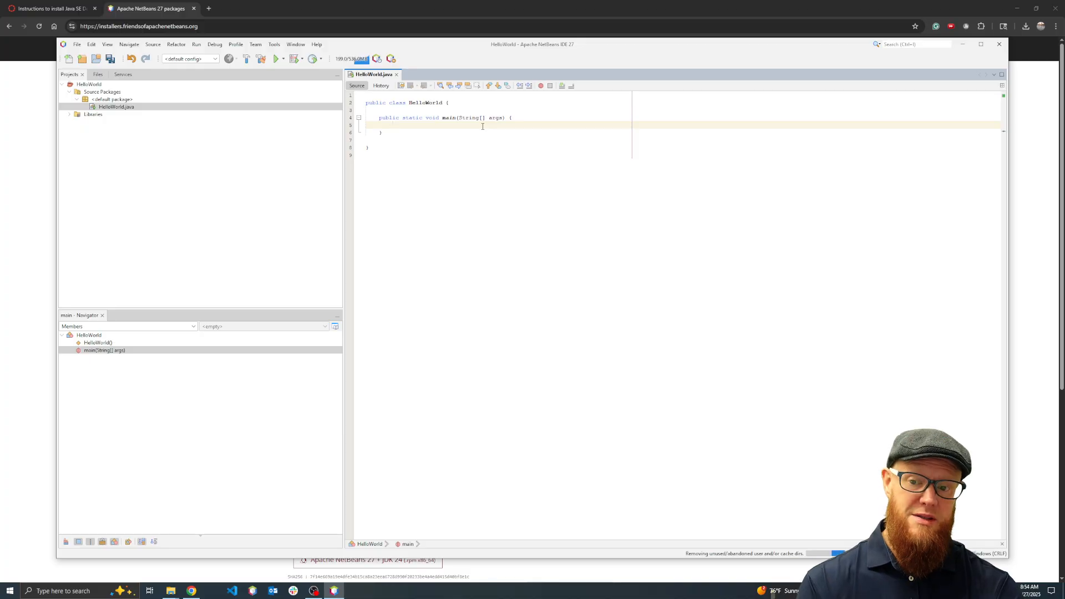
Add the statement System.out.println("Hello World"); to the main method using the sout code template
{"action": "type", "text": "System"}
{"action": "key", "text": "BackSpace"}
{"action": "key", "text": "BackSpace"}
{"action": "key", "text": "BackSpace"}
{"action": "key", "text": "BackSpace"}
{"action": "key", "text": "BackSpace"}
{"action": "key", "text": "BackSpace"}
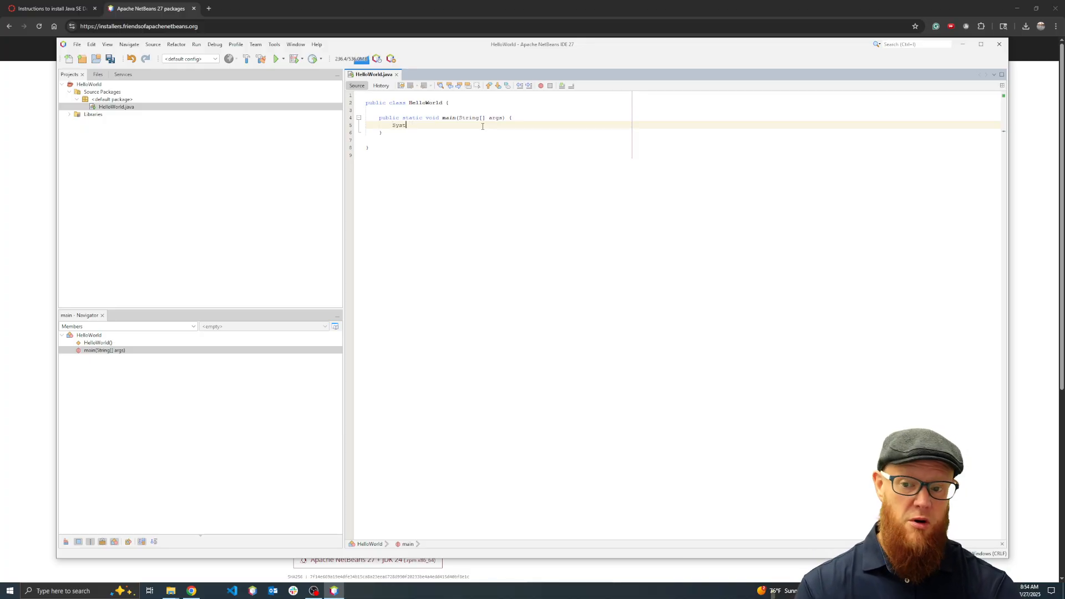
{"action": "type", "text": "sout"}
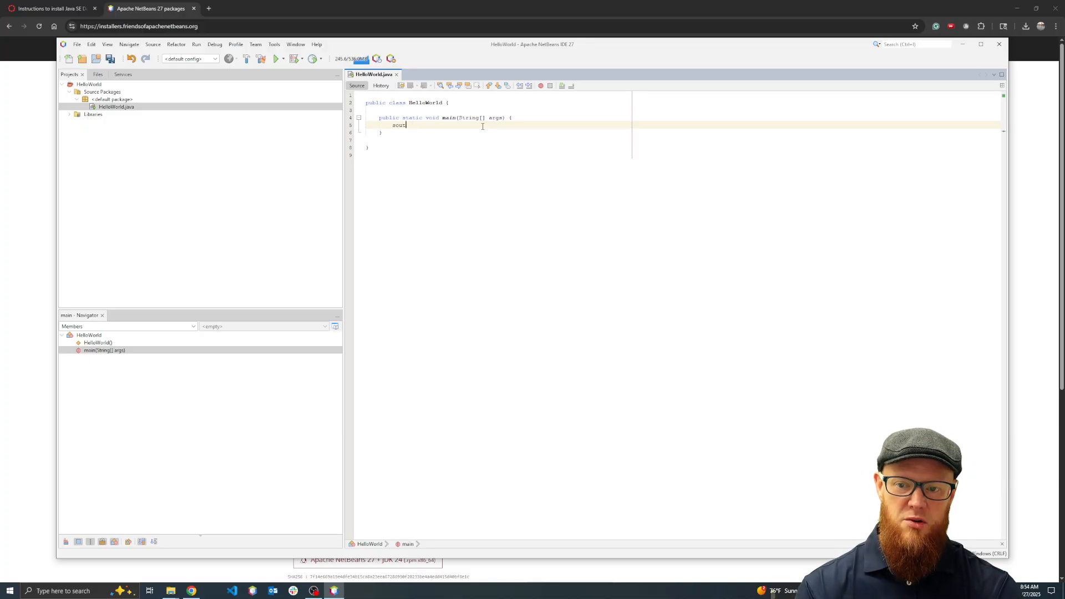
{"action": "key", "text": "Tab"}
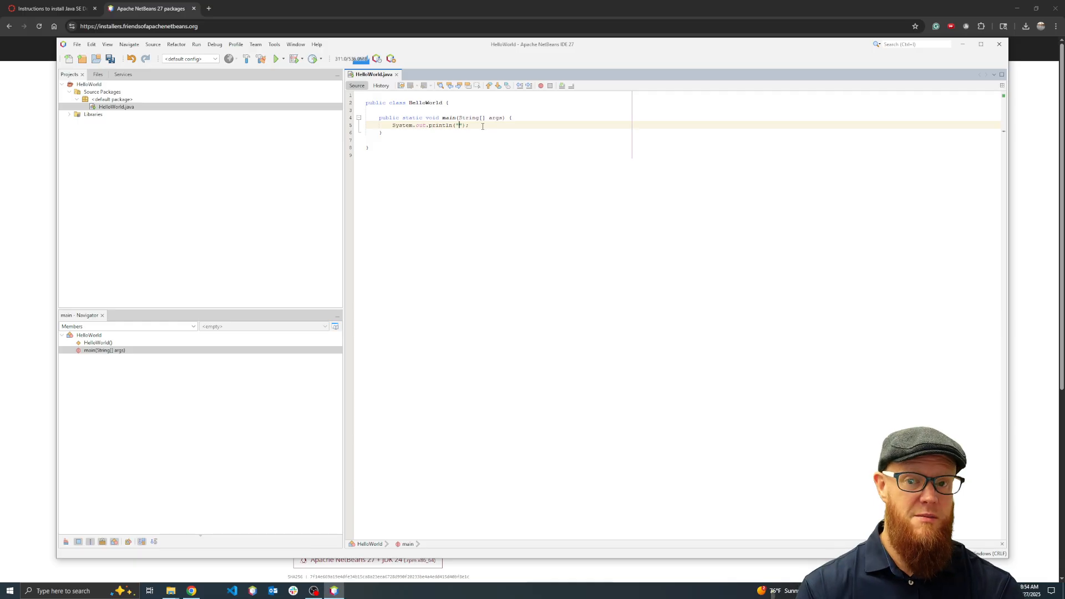
{"action": "type", "text": "Hello"}
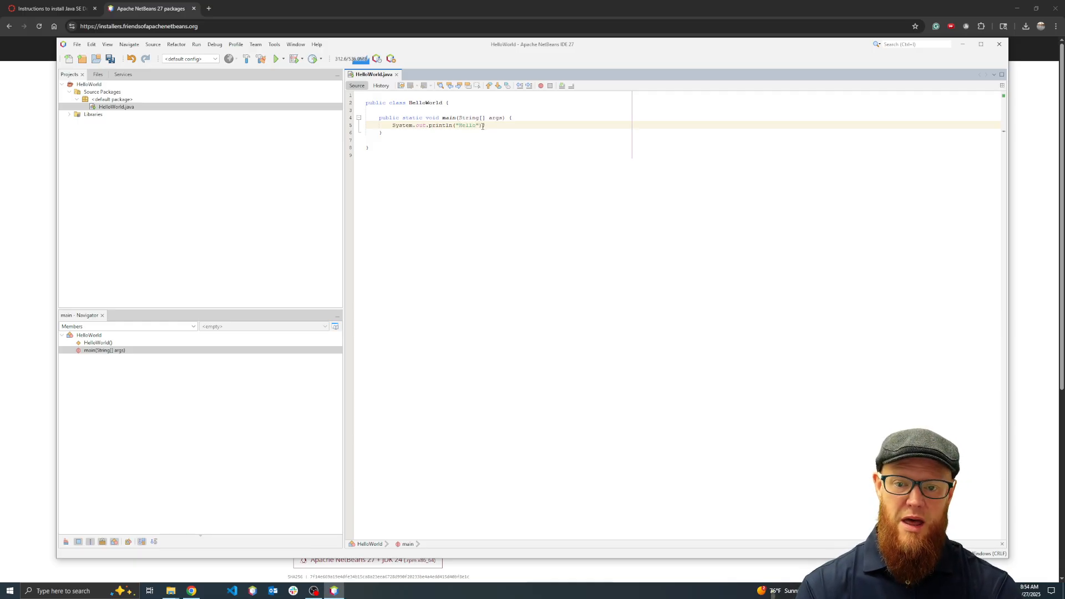
{"action": "type", "text": " World"}
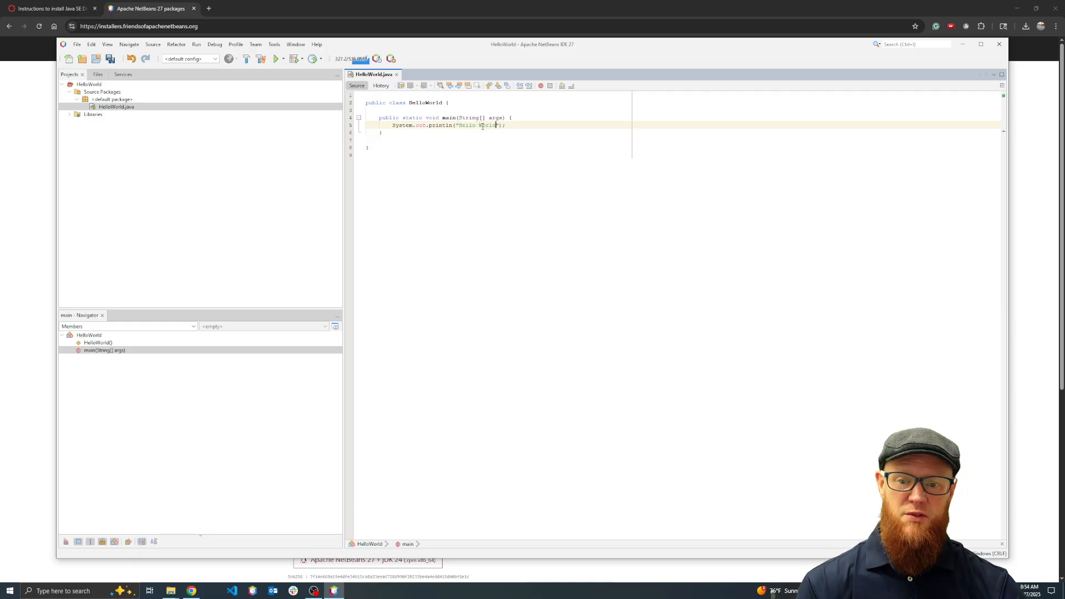
Enlarge the editor text, save HelloWorld.java and run the HelloWorld project
{"action": "left_click", "coordinate": [516, 189]}
{"action": "scroll", "coordinate": [519, 186], "scroll_direction": "up", "scroll_amount": 6}
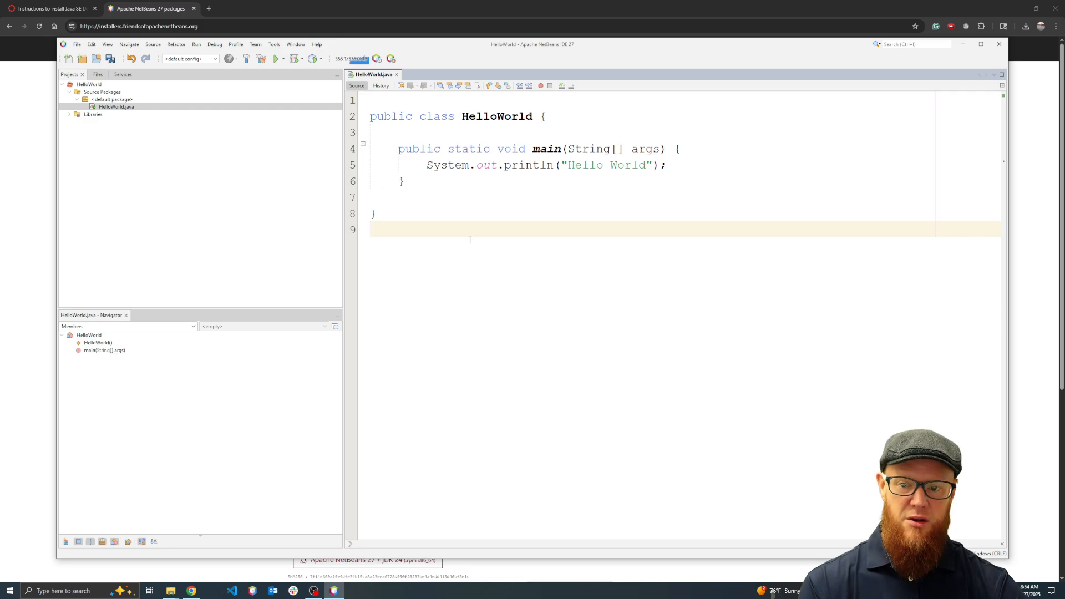
{"action": "key", "text": "ctrl+s"}
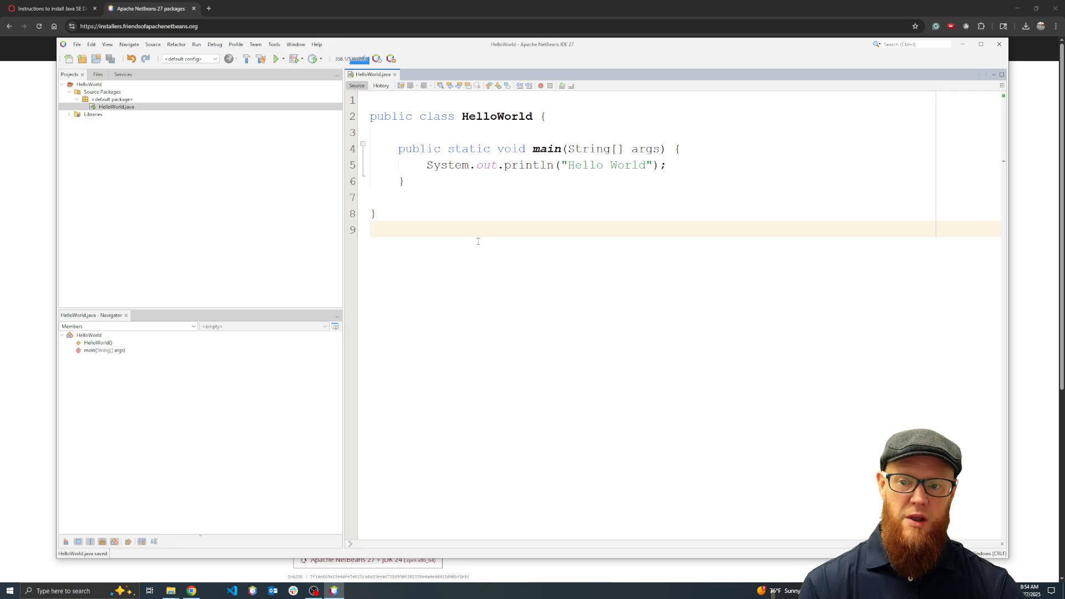
{"action": "left_click", "coordinate": [275, 59]}
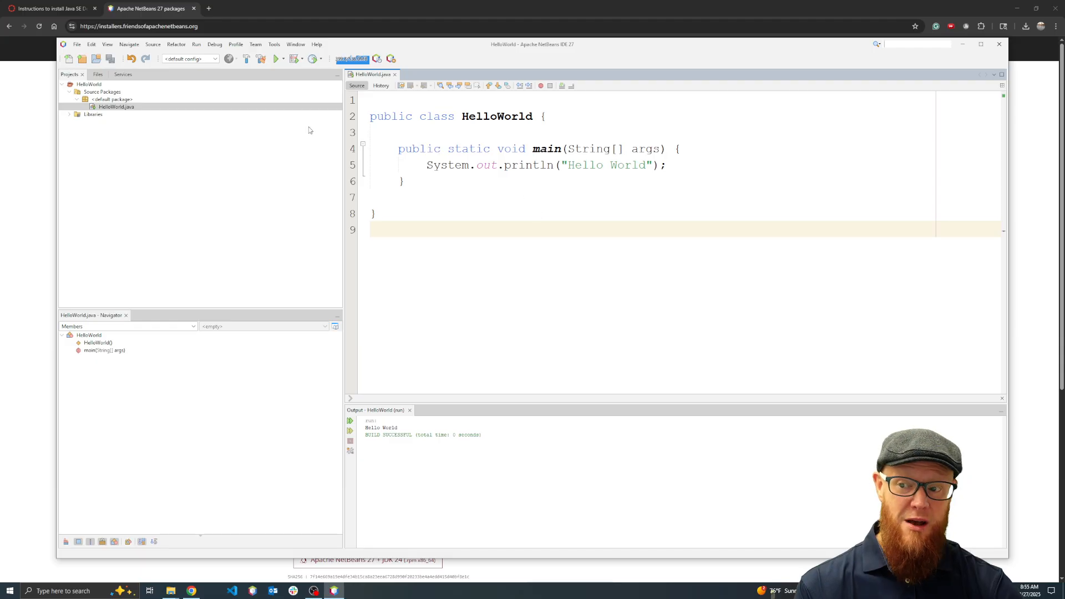
Look at the project commands for creating a new project, dismiss them and close the NetBeans IDE
{"action": "left_click", "coordinate": [77, 44]}
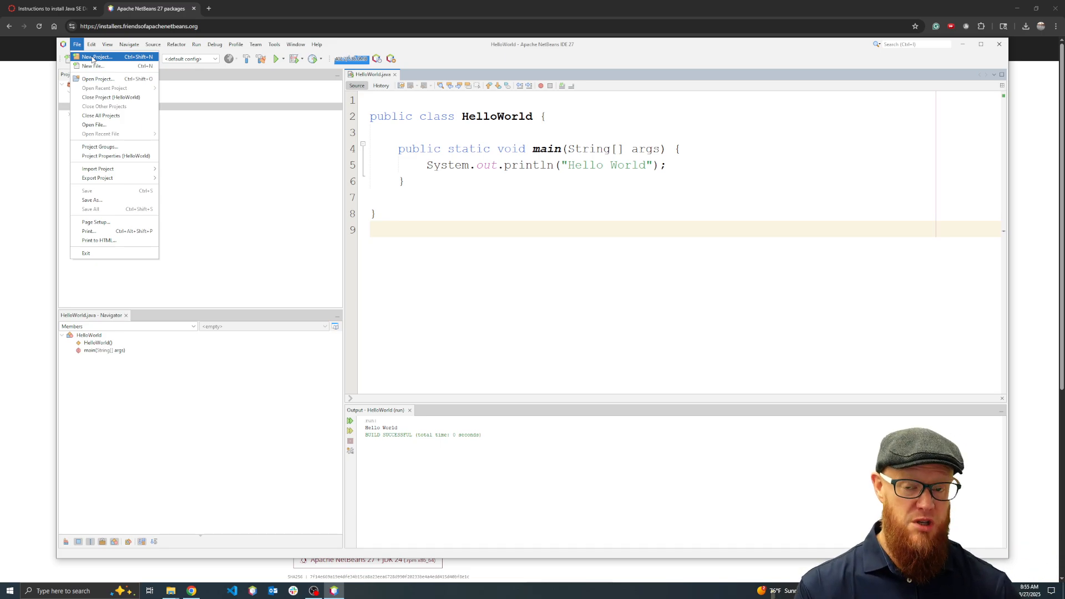
{"action": "left_click", "coordinate": [505, 165]}
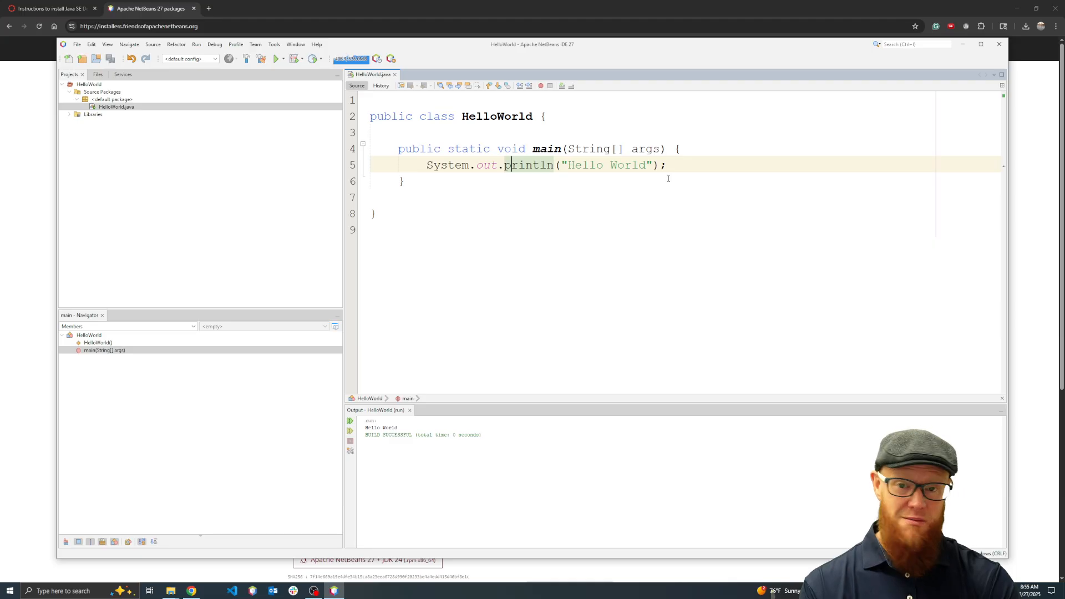
{"action": "left_click", "coordinate": [999, 44]}
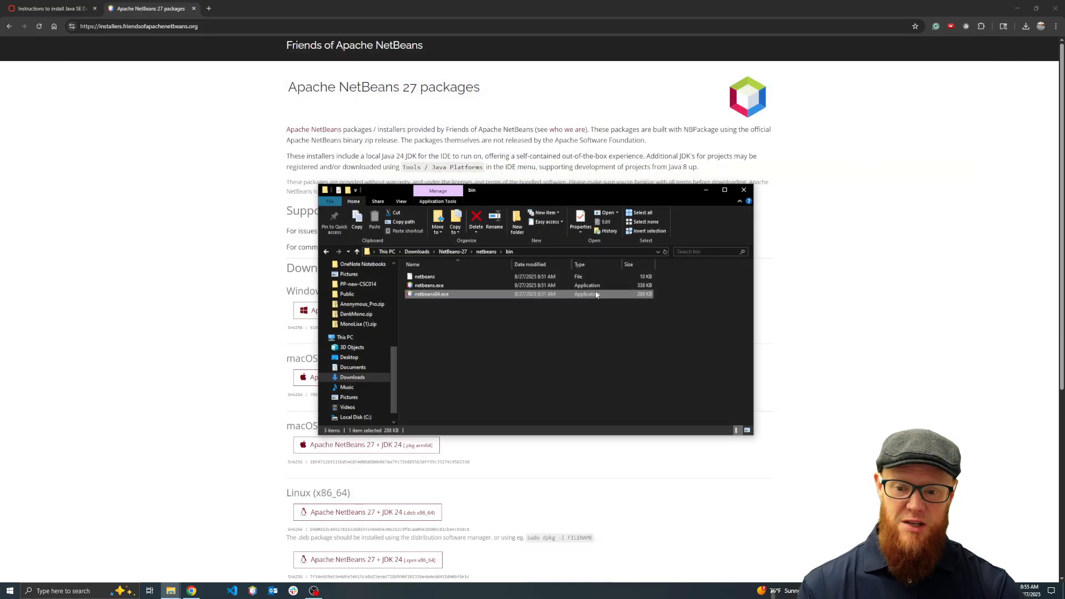
Close the bin folder window and start the Apache-NetBeans-27.exe installer from the Downloads folder
{"action": "left_click", "coordinate": [744, 190]}
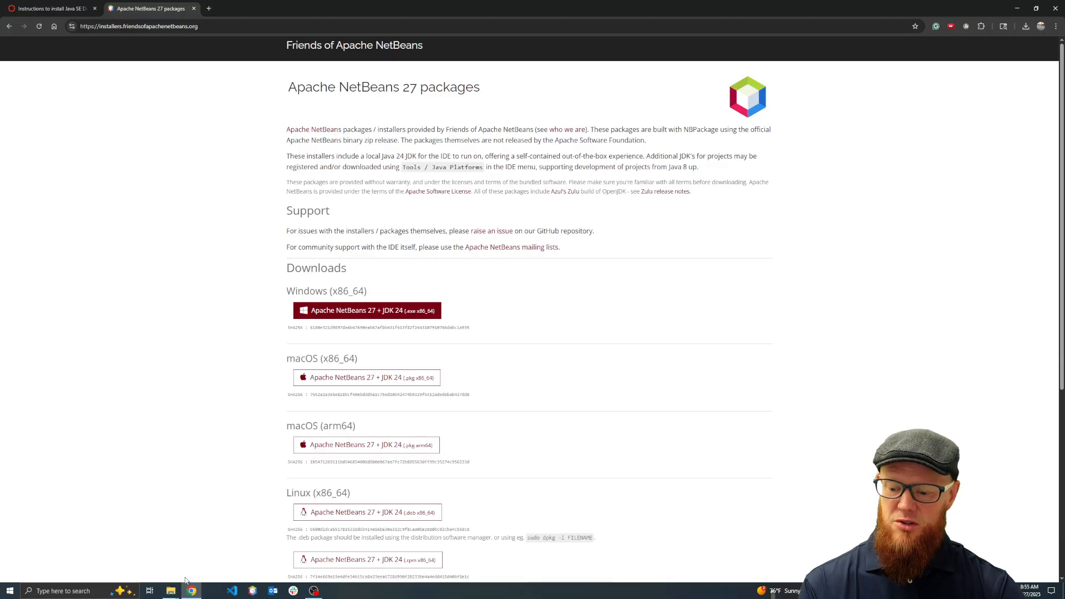
{"action": "left_click", "coordinate": [171, 591]}
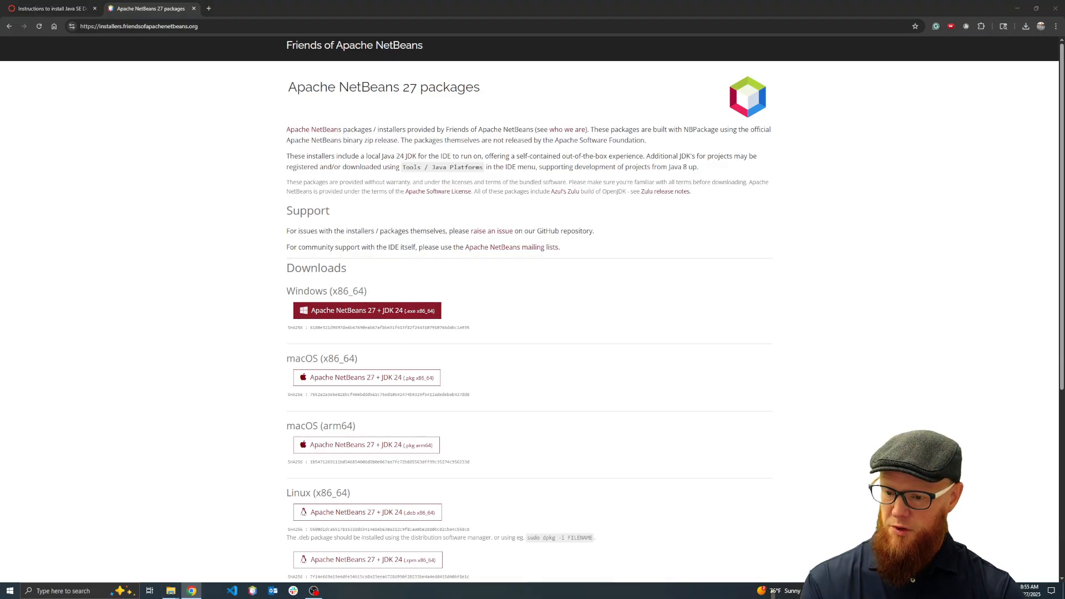
{"action": "left_click_drag", "start_coordinate": [219, 377], "coordinate": [477, 188]}
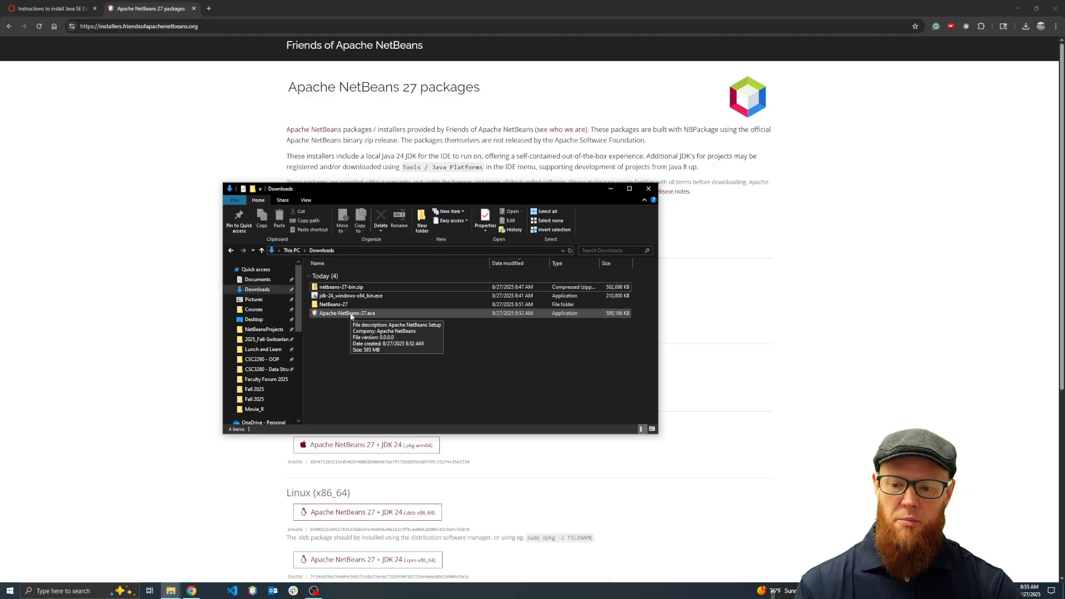
{"action": "left_click", "coordinate": [351, 314]}
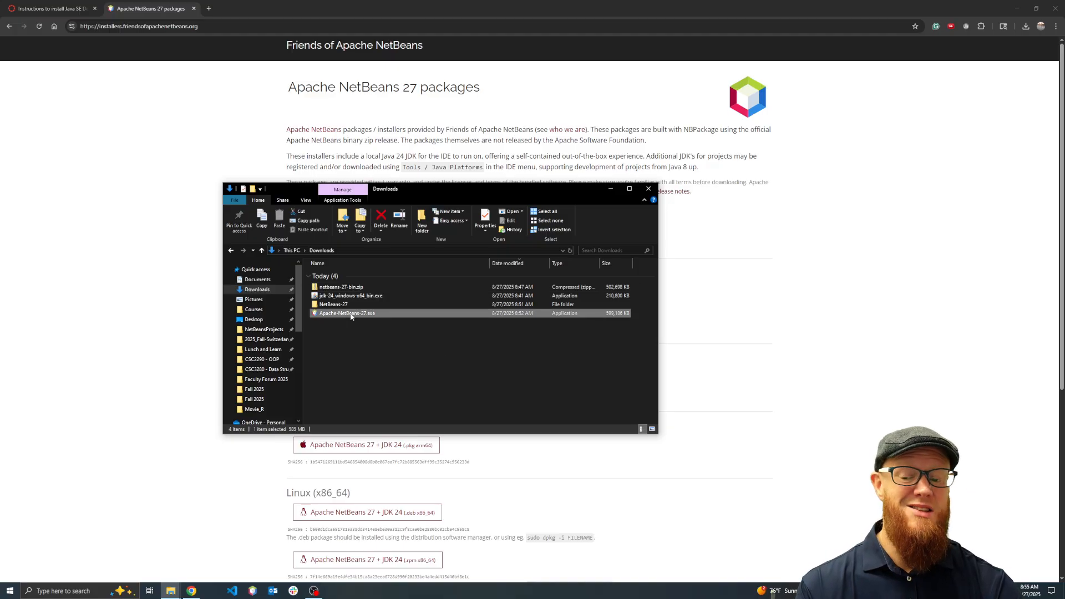
{"action": "double_click", "coordinate": [351, 314]}
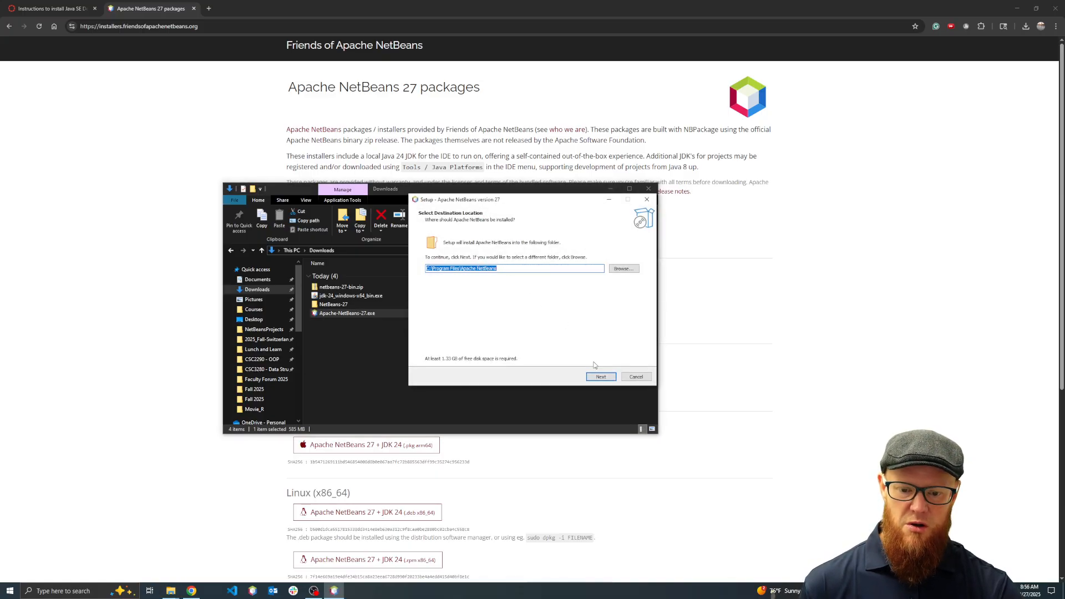
Install Apache NetBeans 27 in C:\Program Files\Apache NetBeans with a desktop shortcut, and finish setup with the option to launch it
{"action": "left_click", "coordinate": [605, 379]}
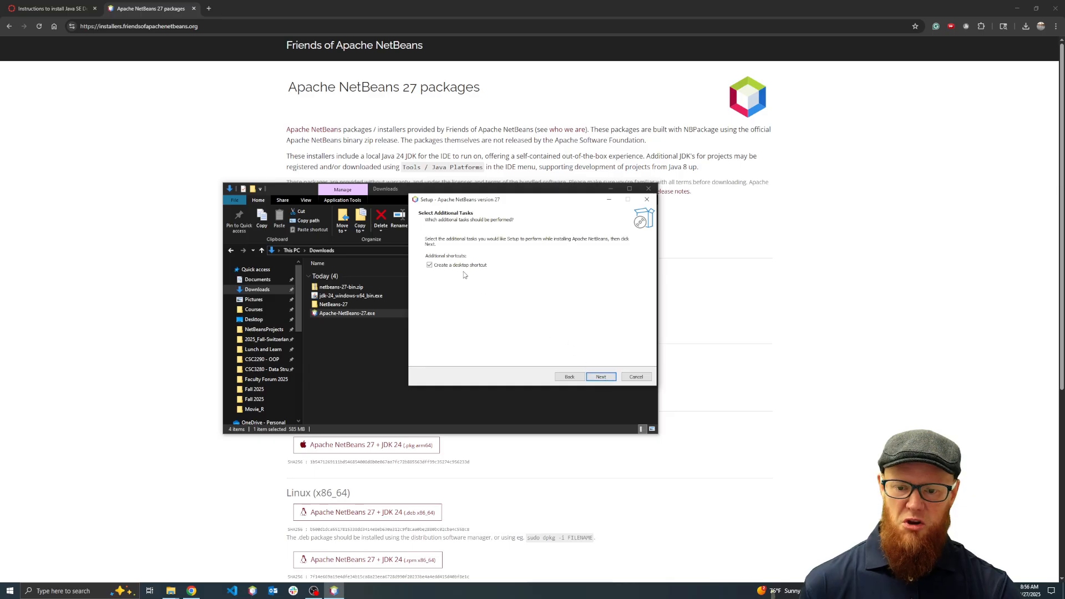
{"action": "left_click", "coordinate": [599, 382]}
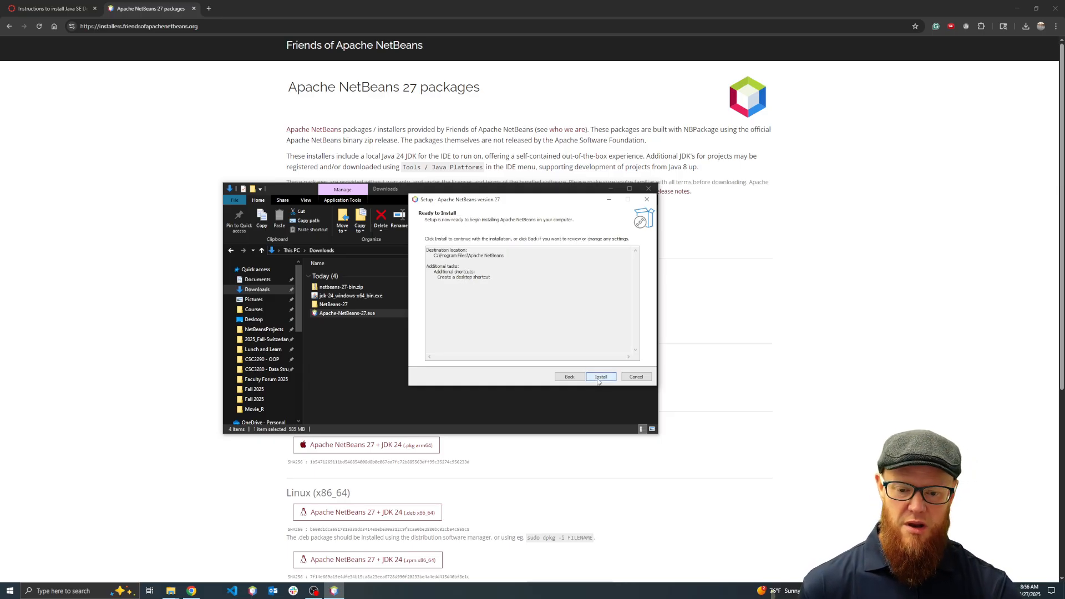
{"action": "left_click", "coordinate": [599, 377]}
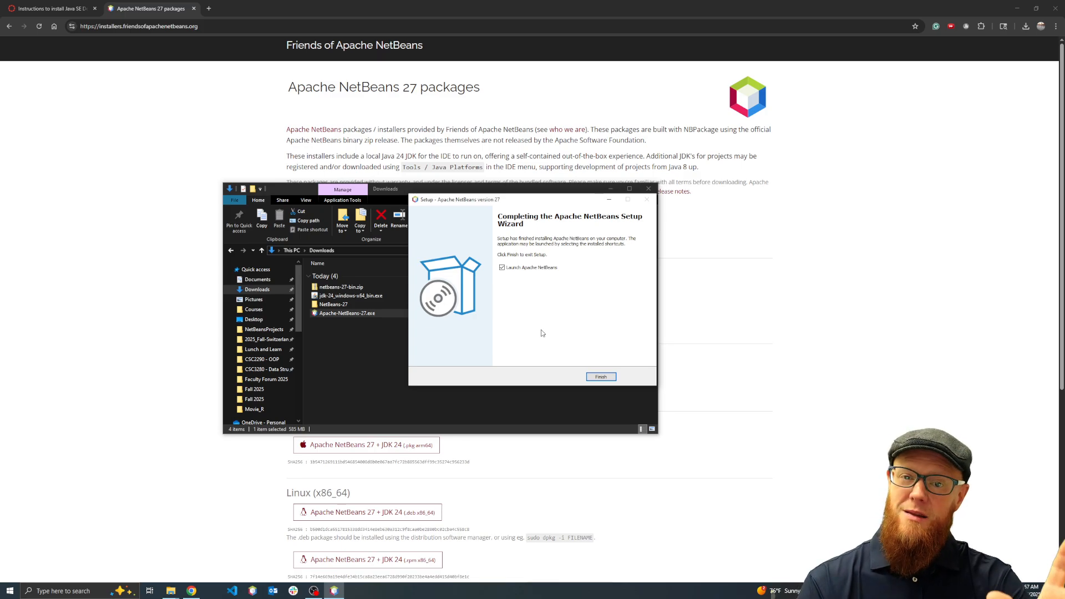
{"action": "left_click", "coordinate": [601, 378]}
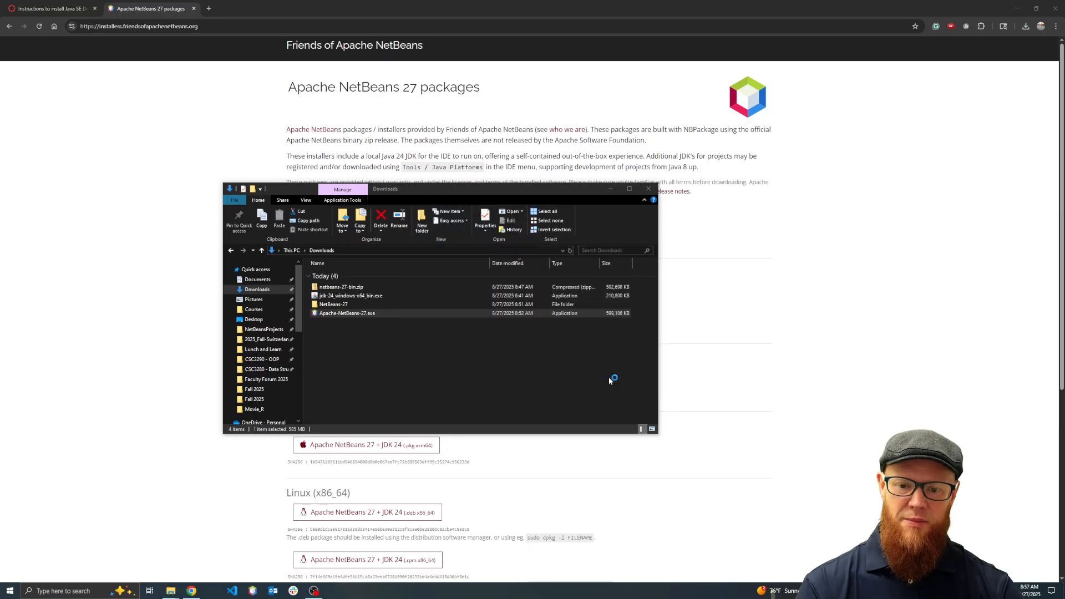
Close the NetBeans IDE, clear the open windows from the desktop and relaunch Apache NetBeans from its desktop shortcut
{"action": "left_click", "coordinate": [650, 189]}
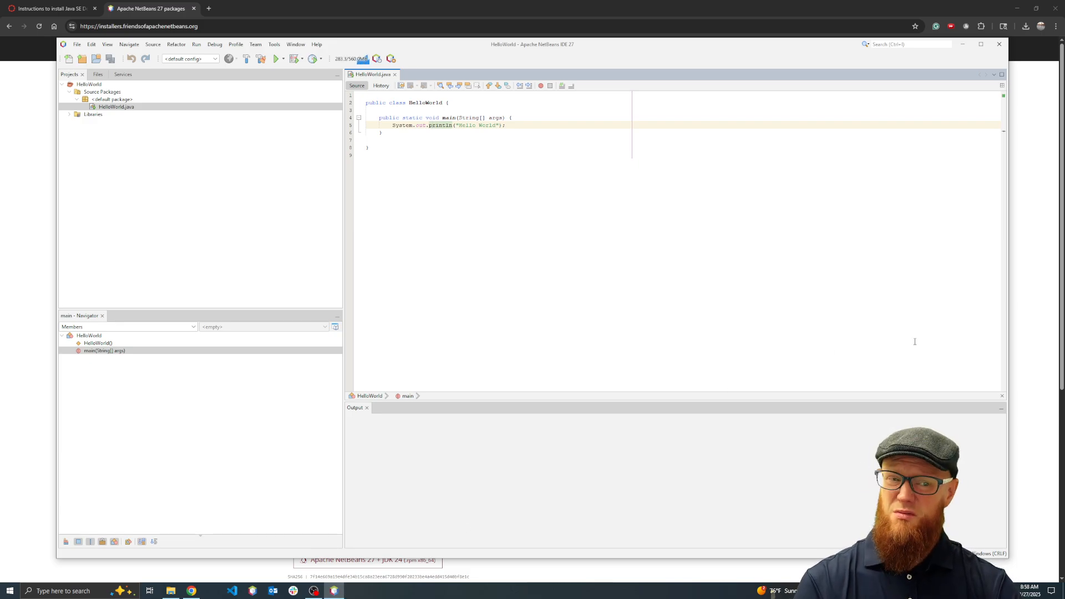
{"action": "left_click", "coordinate": [999, 44]}
{"action": "left_click", "coordinate": [1017, 9]}
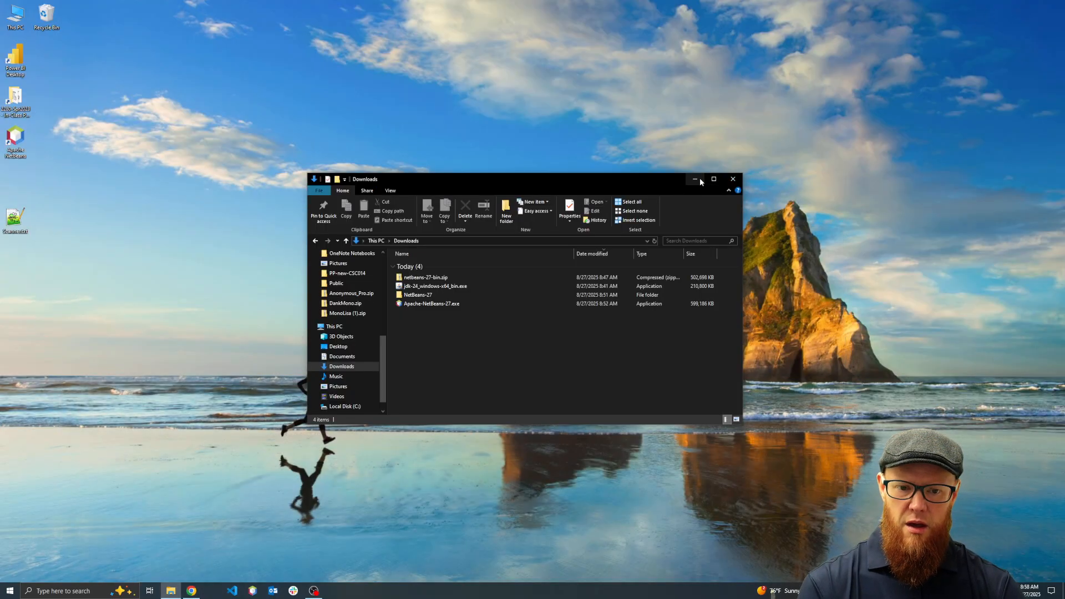
{"action": "left_click", "coordinate": [695, 178]}
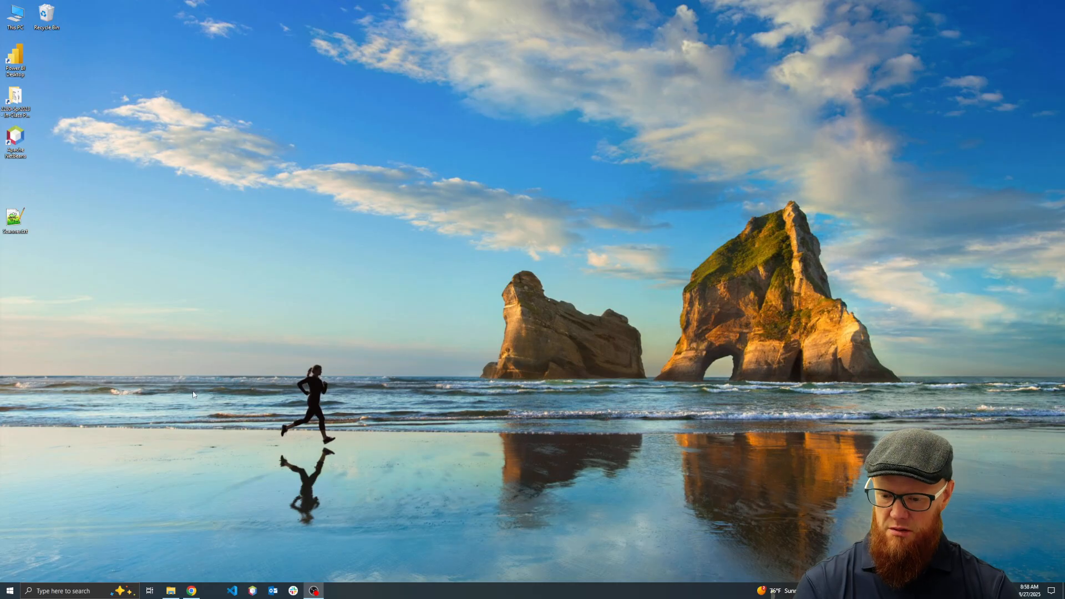
{"action": "double_click", "coordinate": [20, 147]}
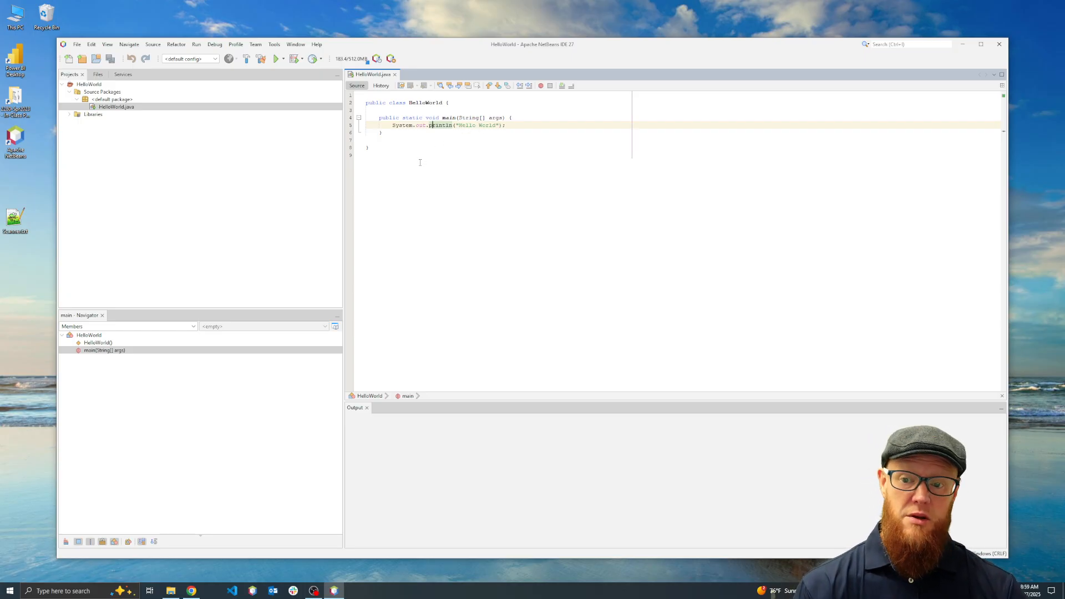
Close and reopen HelloWorld.java from the default package, and run the HelloWorld project
{"action": "left_click", "coordinate": [395, 74]}
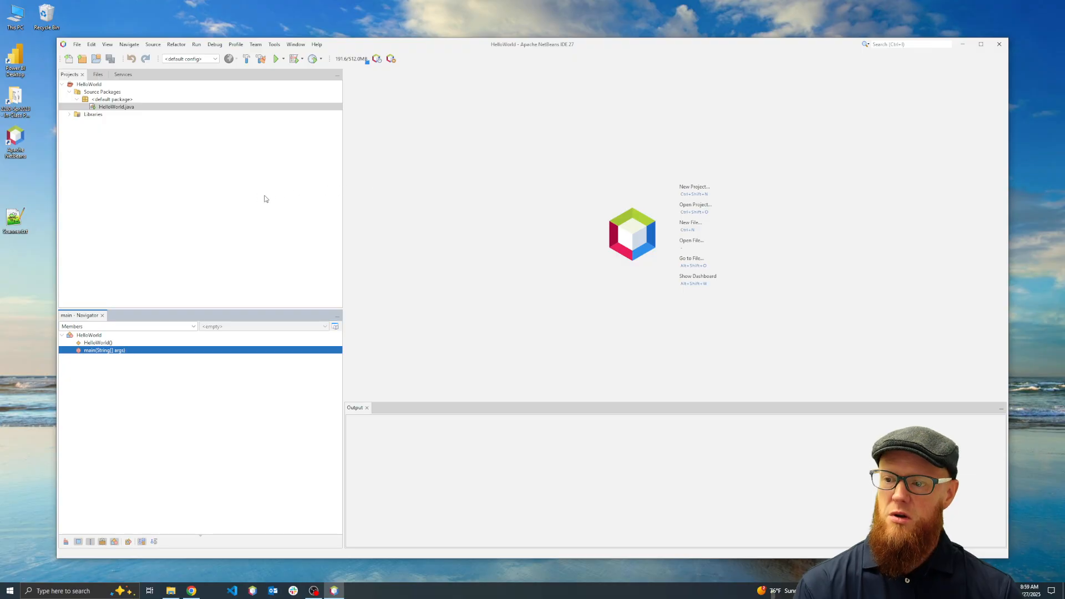
{"action": "left_click", "coordinate": [125, 108]}
{"action": "double_click", "coordinate": [126, 109]}
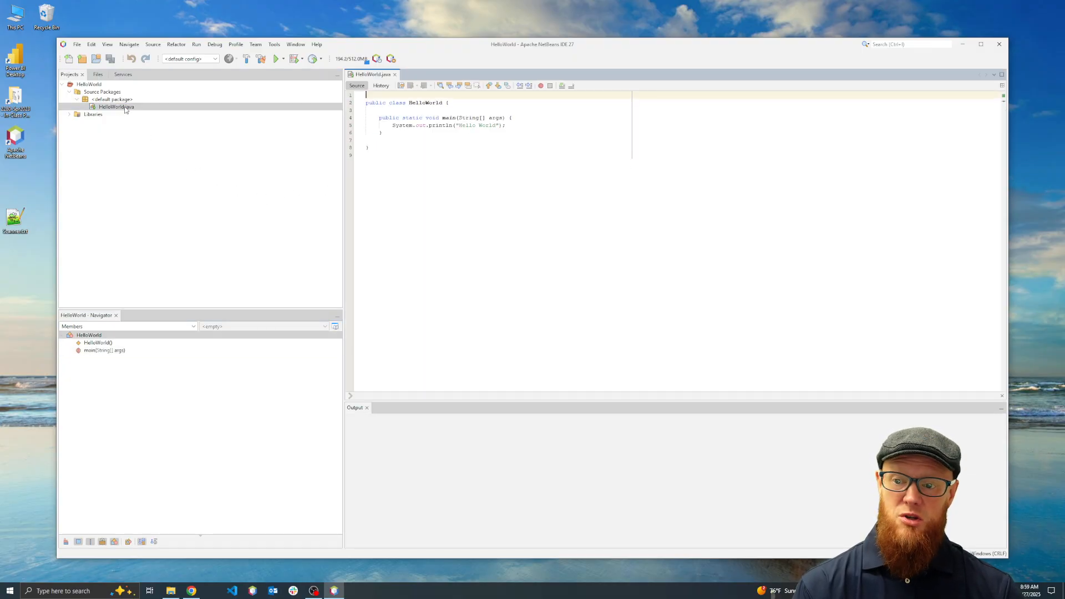
{"action": "left_click", "coordinate": [276, 59]}
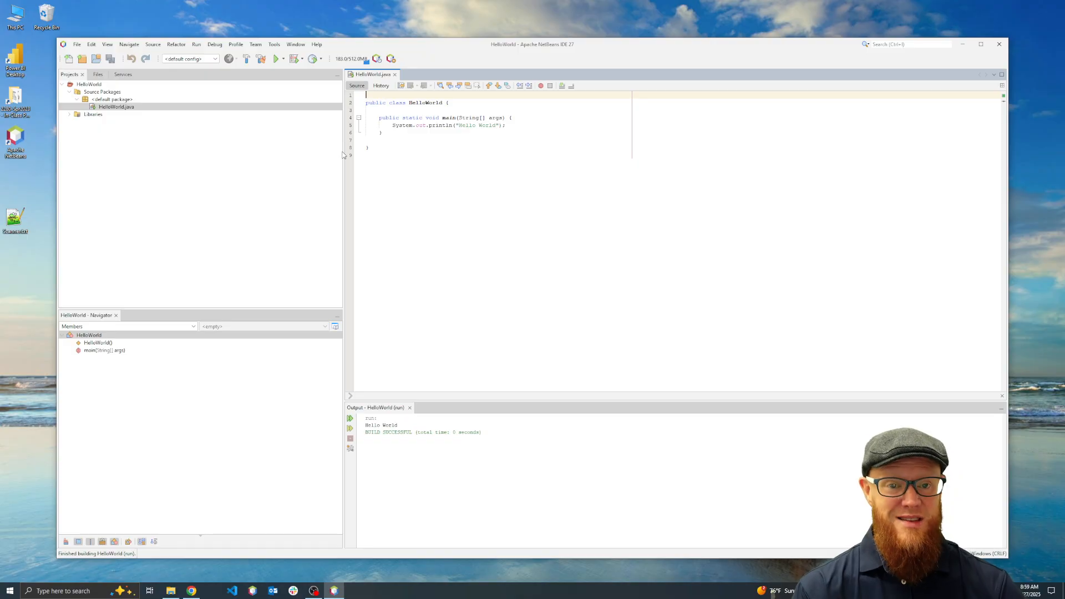
{"action": "left_click", "coordinate": [272, 46]}
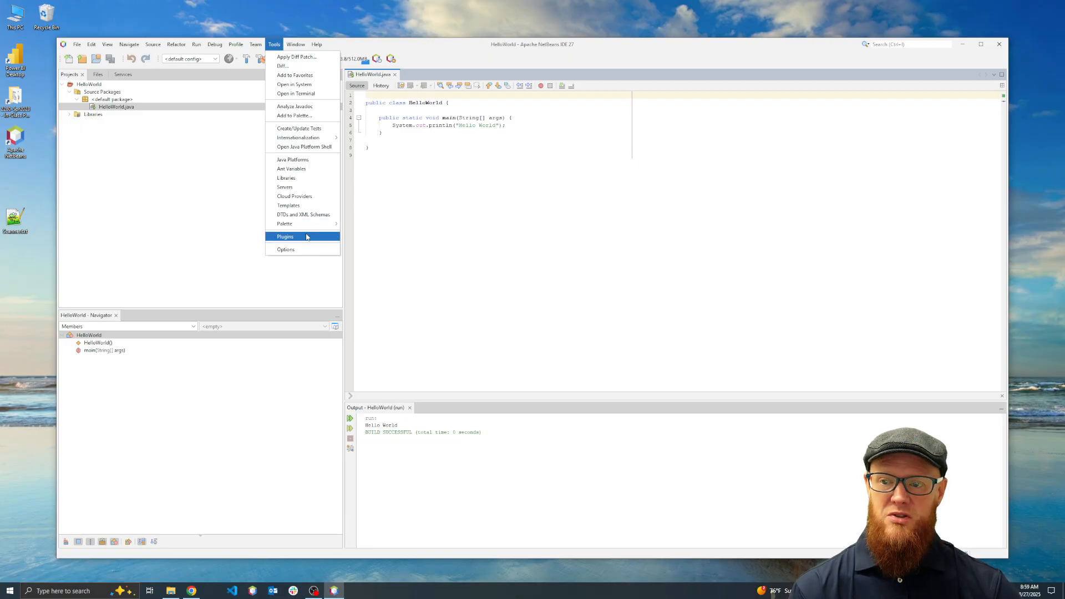
{"action": "left_click", "coordinate": [296, 250]}
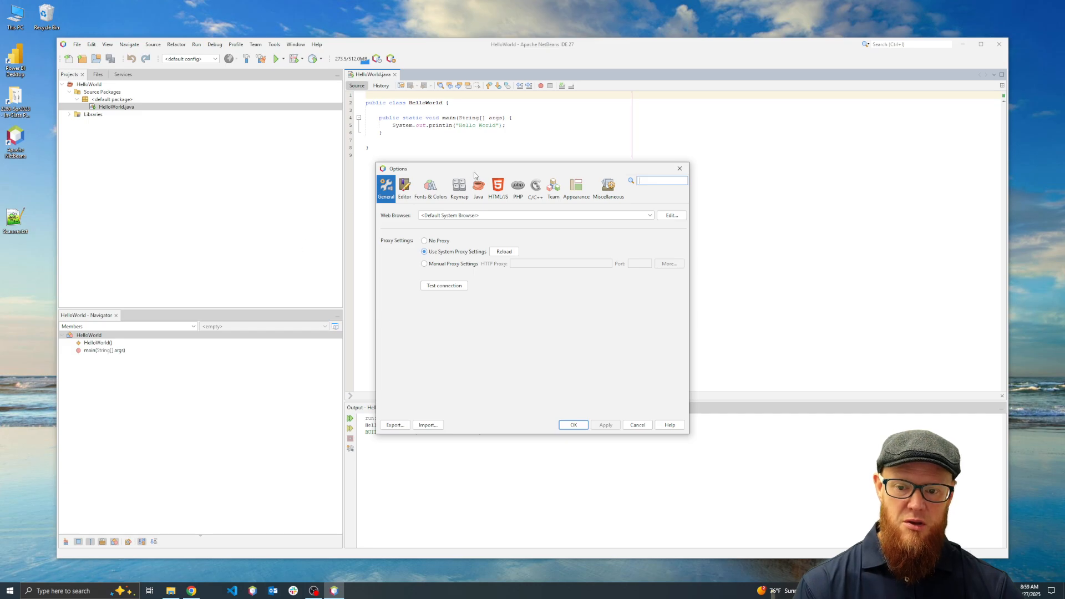
{"action": "left_click", "coordinate": [639, 426]}
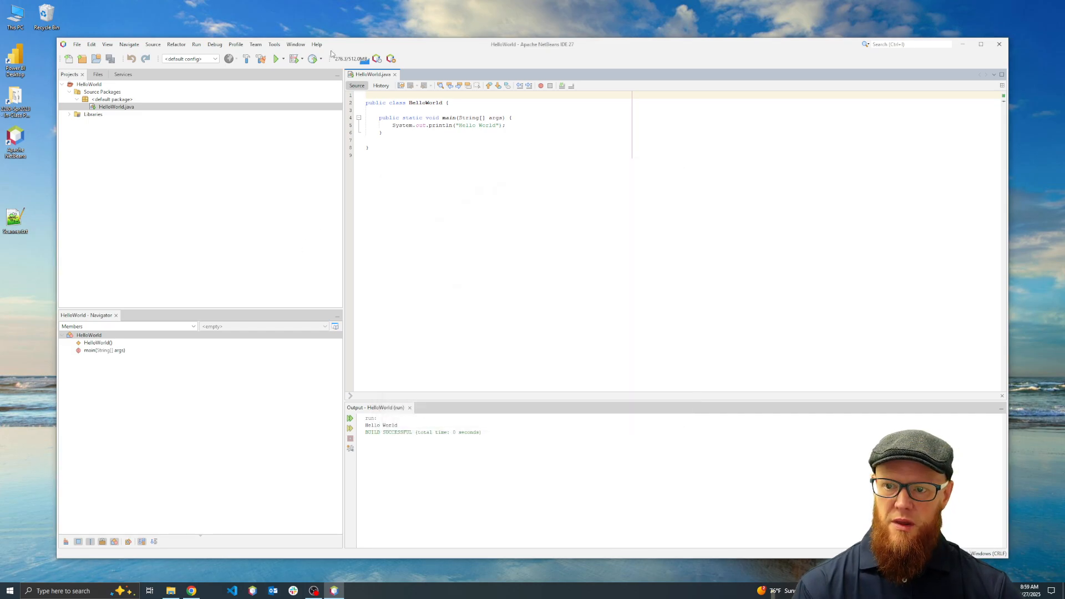
Set the preferred look and feel to FlatLaf Dark and restart the IDE with the matching editor colors profile
{"action": "left_click", "coordinate": [274, 45]}
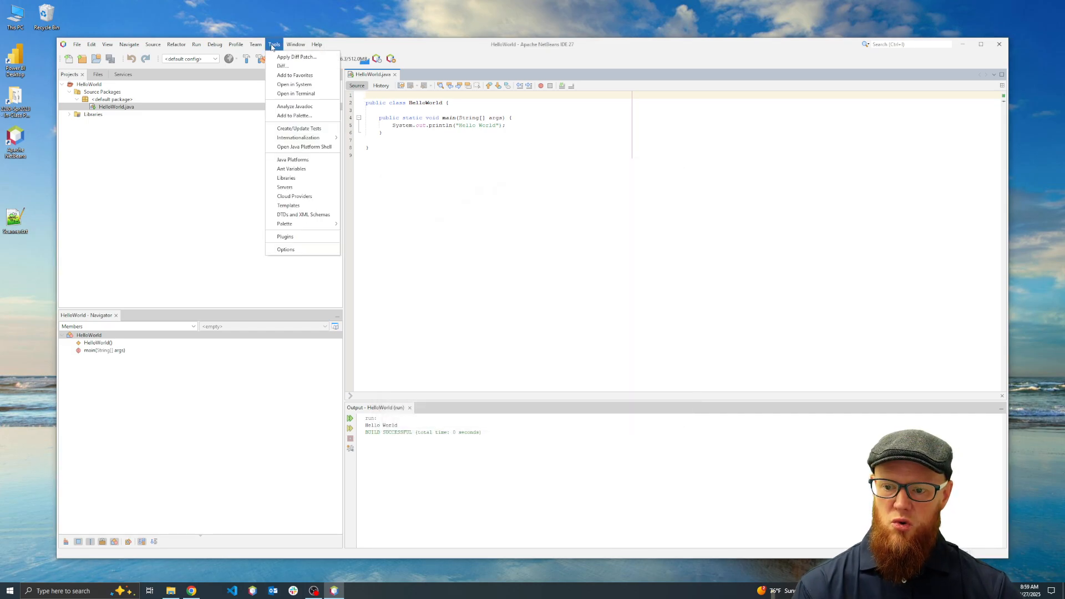
{"action": "left_click", "coordinate": [294, 249]}
{"action": "left_click", "coordinate": [577, 193]}
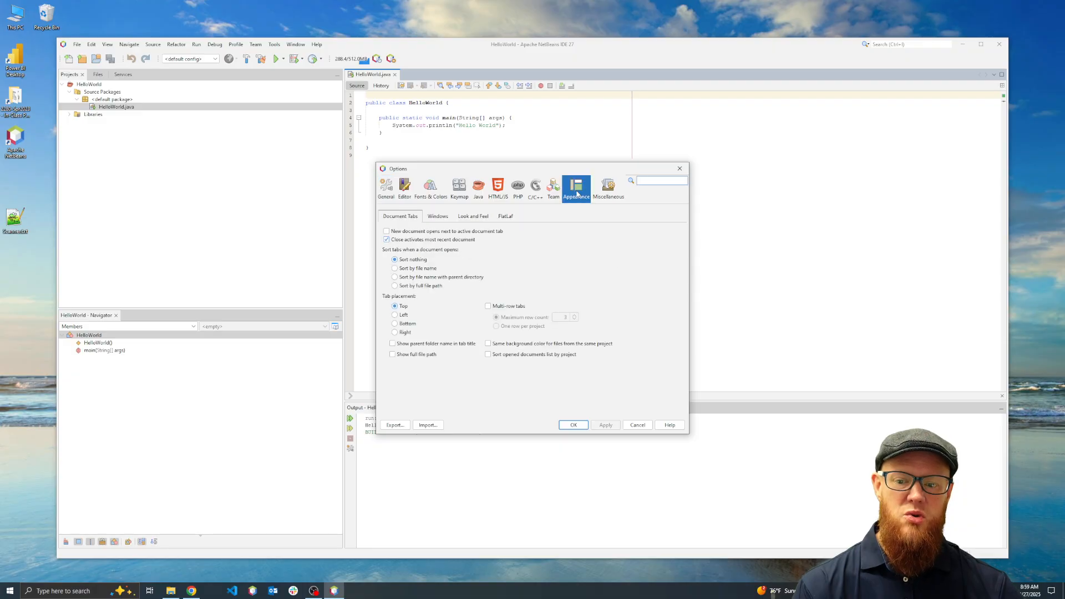
{"action": "left_click", "coordinate": [437, 216]}
{"action": "left_click", "coordinate": [474, 217]}
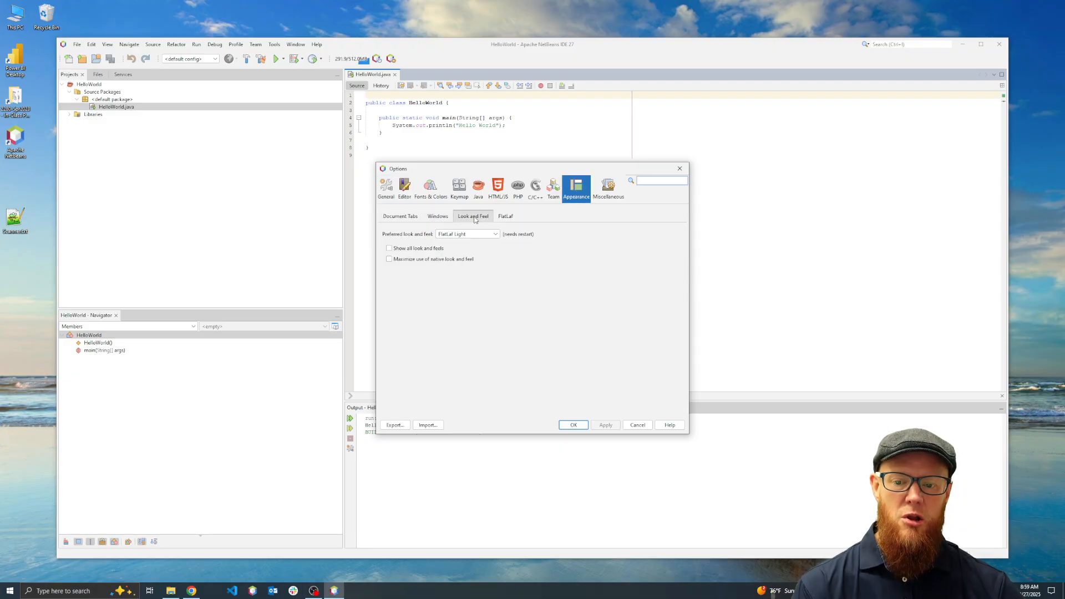
{"action": "left_click", "coordinate": [471, 234]}
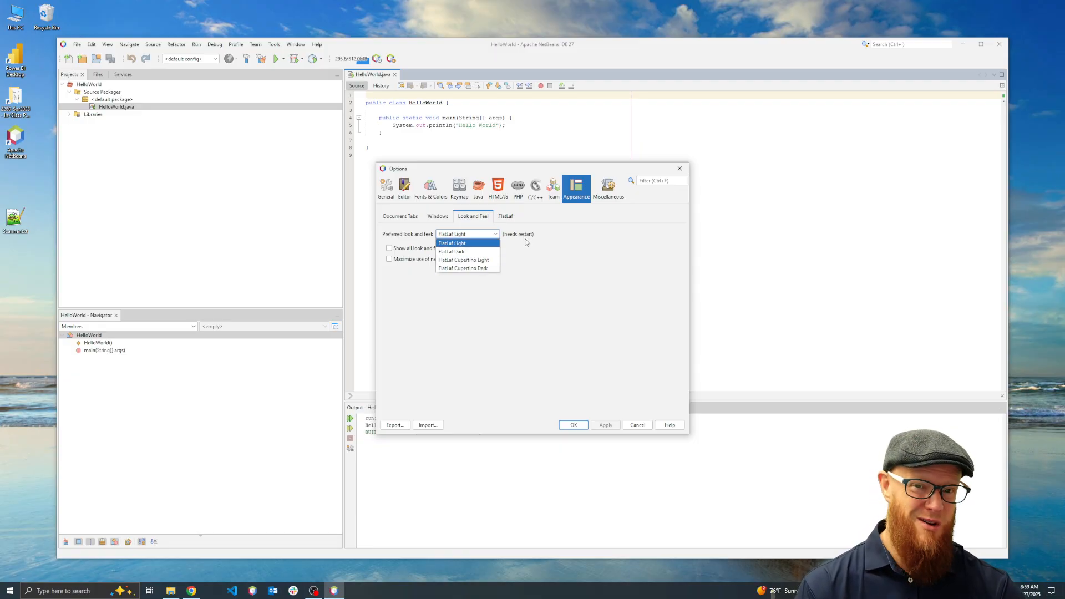
{"action": "left_click", "coordinate": [459, 254]}
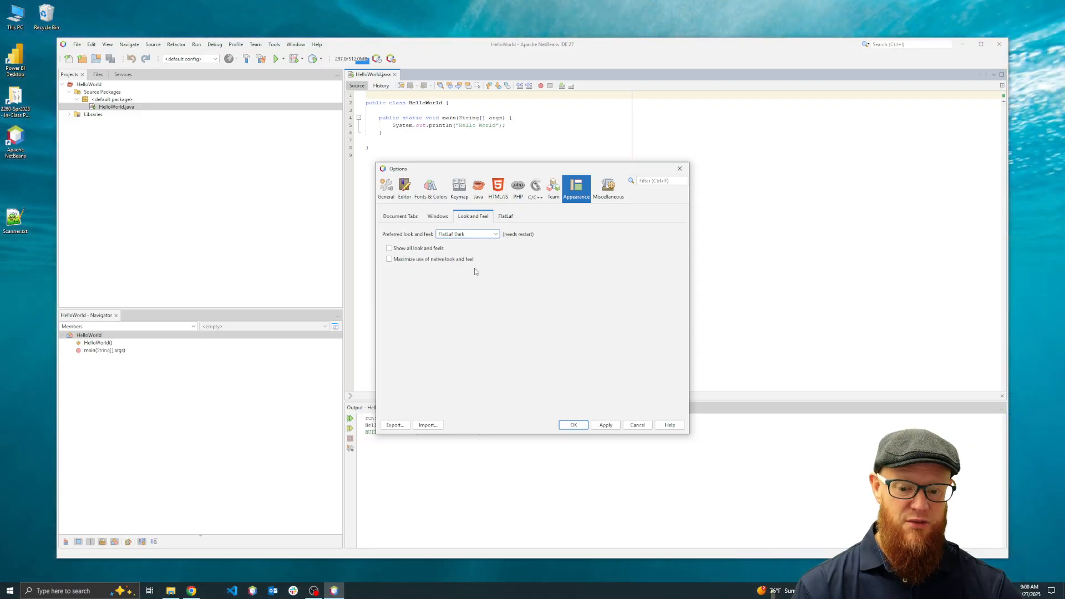
{"action": "left_click", "coordinate": [576, 425]}
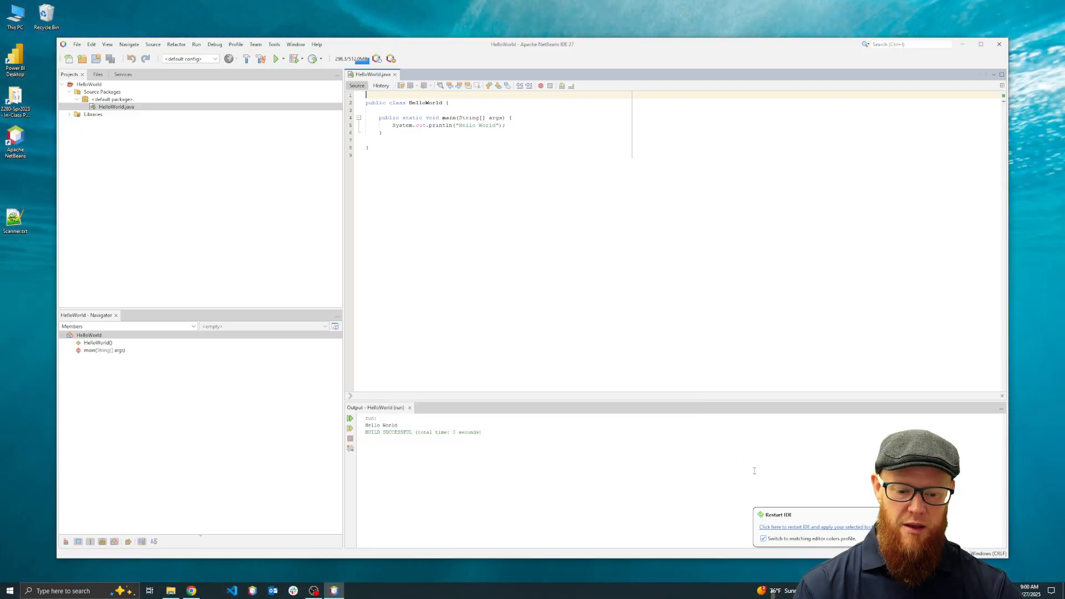
{"action": "left_click", "coordinate": [814, 527]}
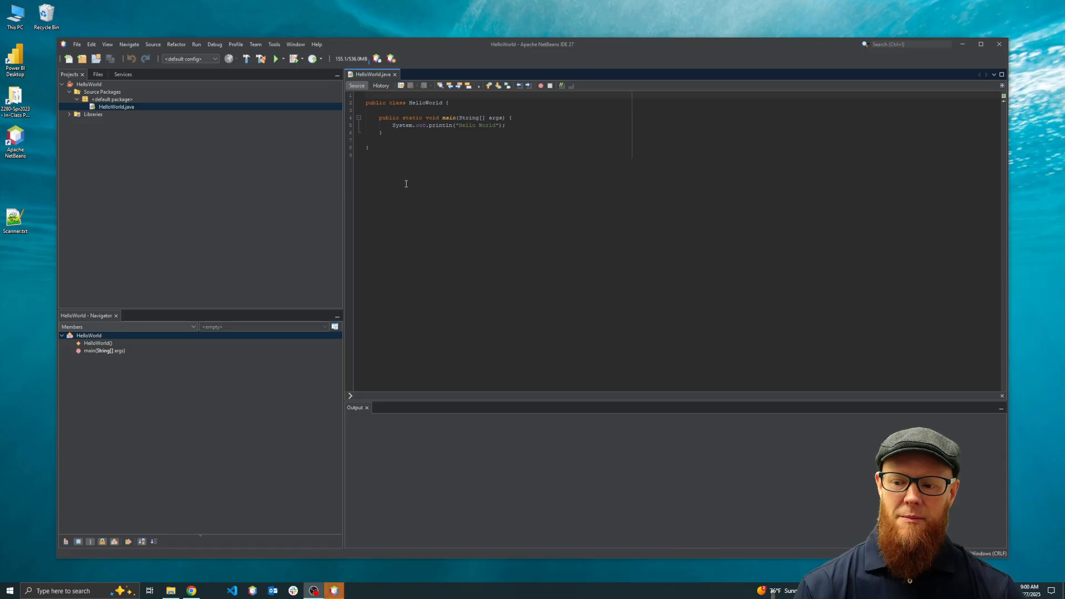
Enlarge the HelloWorld.java editor text and place the cursor in the System.out.println statement
{"action": "scroll", "coordinate": [506, 231], "scroll_direction": "up", "scroll_amount": 3}
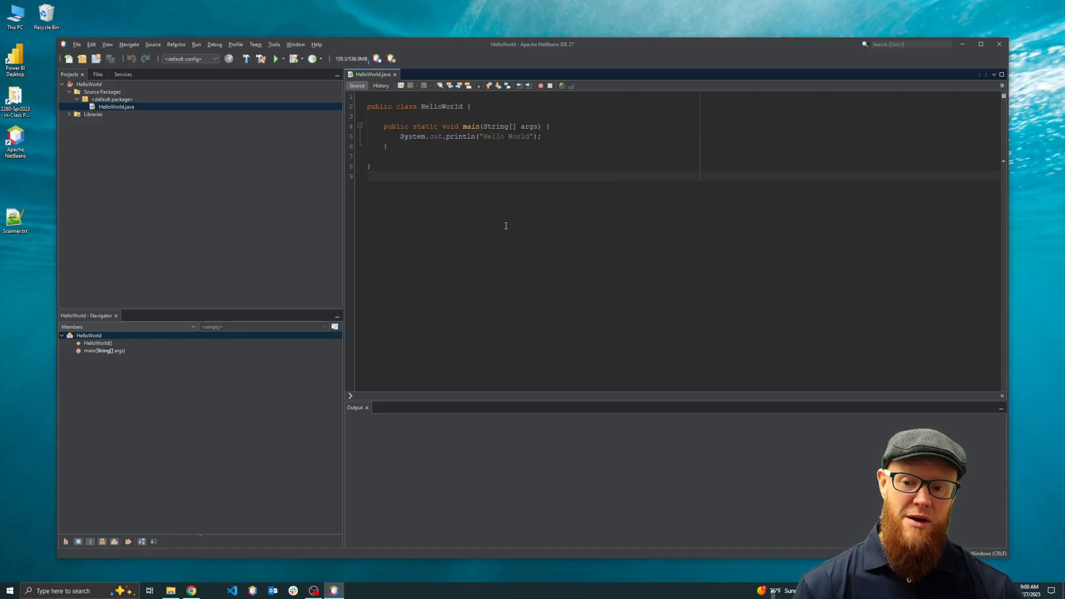
{"action": "scroll", "coordinate": [506, 230], "scroll_direction": "up", "scroll_amount": 1}
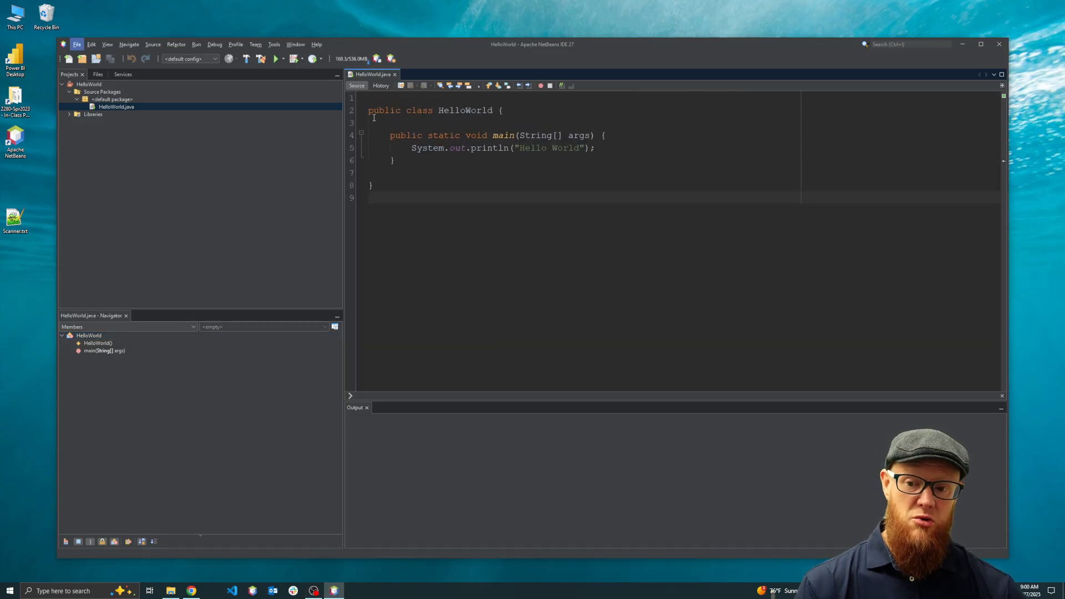
{"action": "key", "text": "alt"}
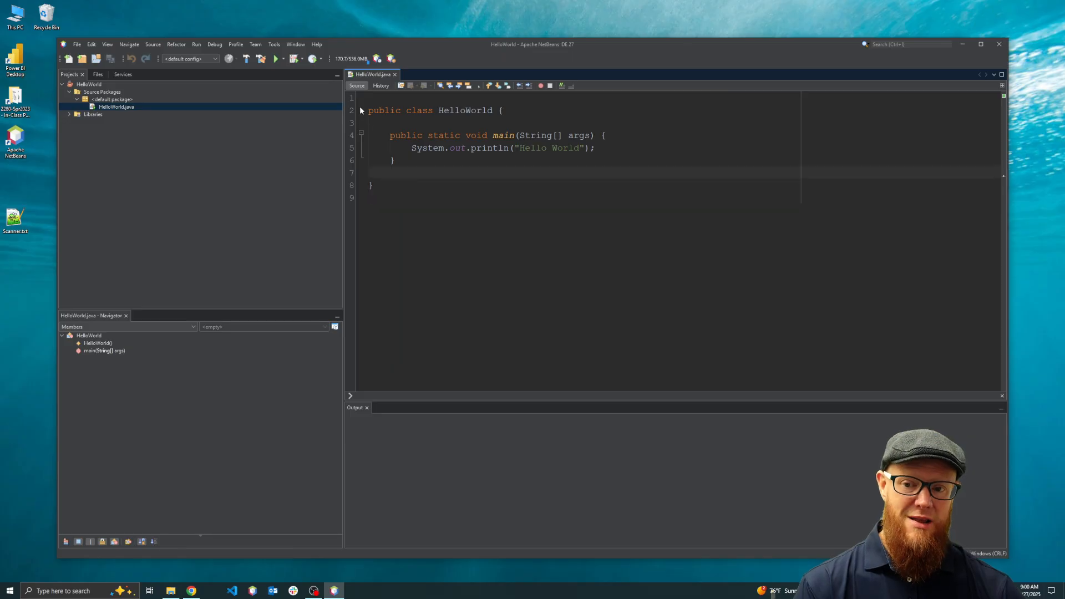
{"action": "mouse_move", "coordinate": [360, 110]}
{"action": "left_mouse_down"}
{"action": "mouse_move", "coordinate": [424, 218]}
{"action": "mouse_move", "coordinate": [373, 183]}
{"action": "mouse_move", "coordinate": [361, 108]}
{"action": "left_mouse_up"}
{"action": "left_click", "coordinate": [430, 242]}
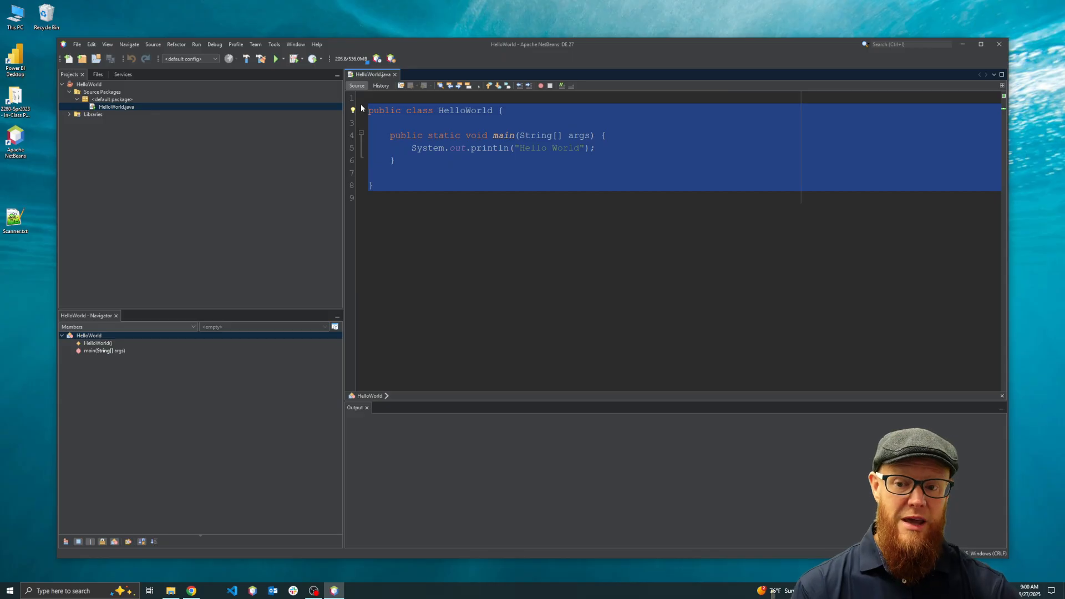
{"action": "left_click", "coordinate": [428, 149]}
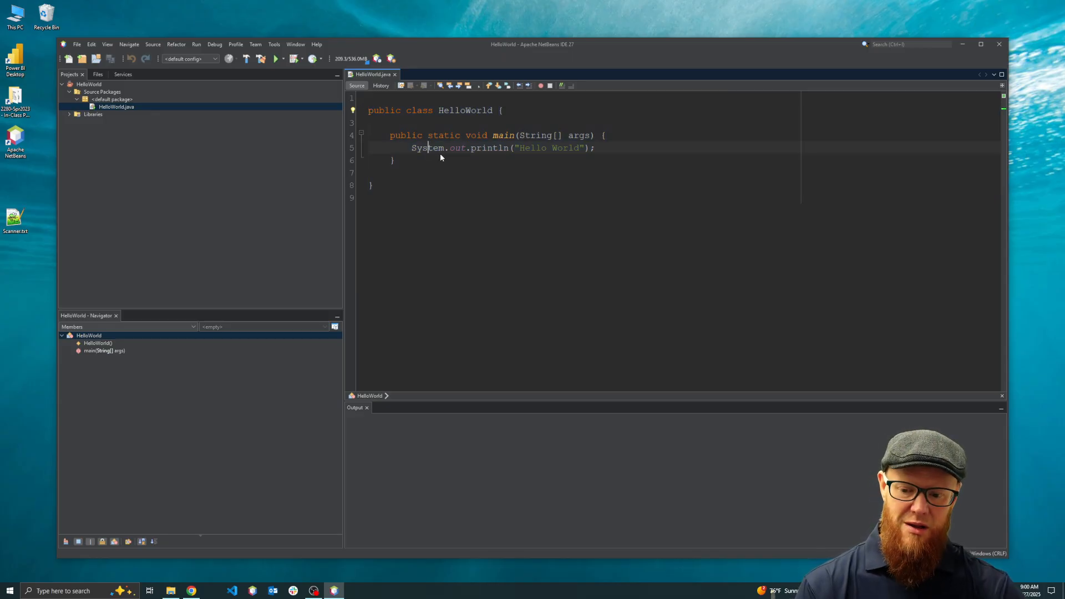